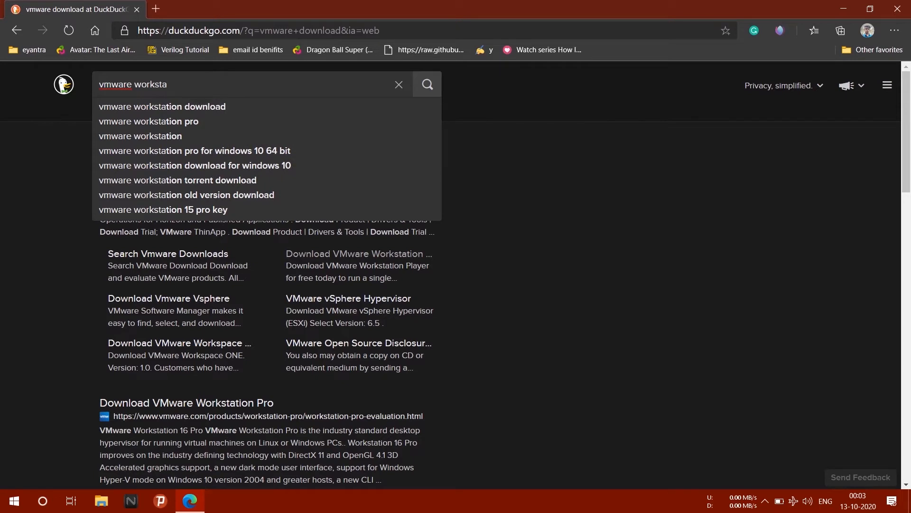
Search the web for "vmware workstation download" and open VMware's Workstation Player download page in a new tab.
{"action": "key", "text": "Down"}
{"action": "key", "text": "Return"}
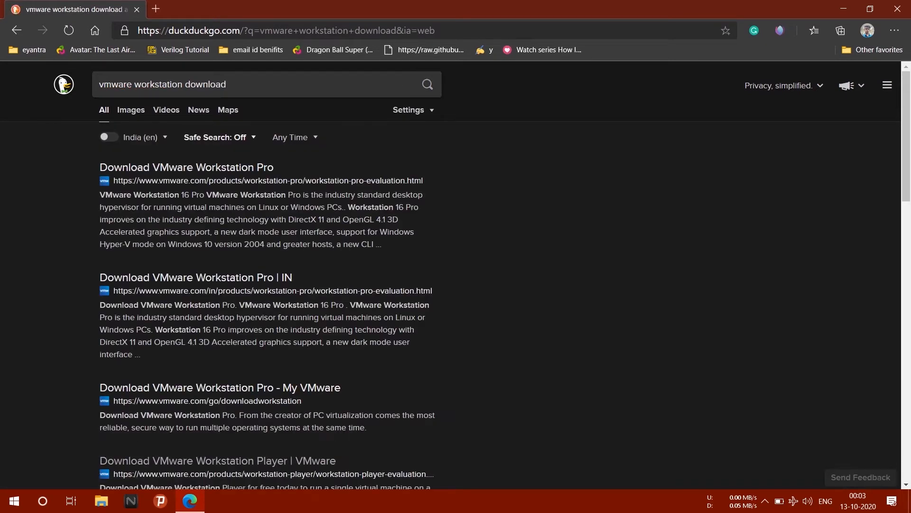
{"action": "scroll", "coordinate": [214, 280], "scroll_direction": "down", "scroll_amount": 4}
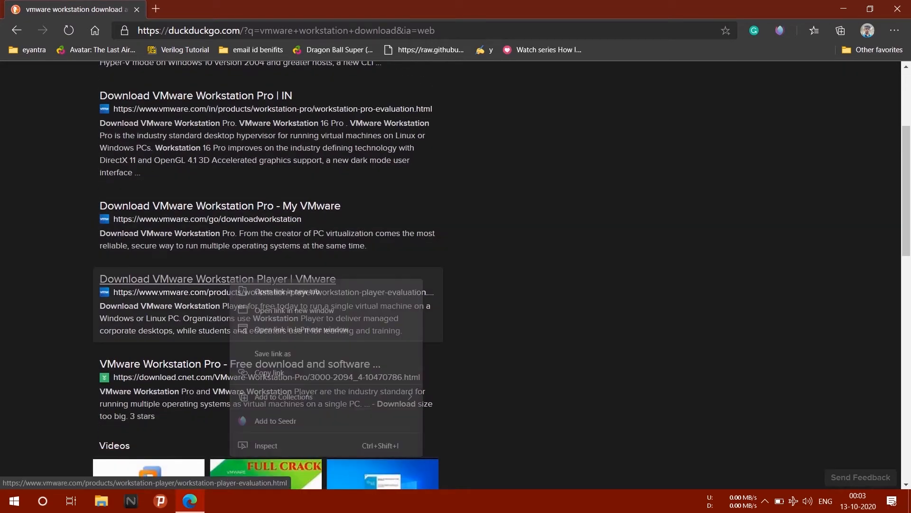
{"action": "right_click", "coordinate": [230, 279]}
{"action": "left_click", "coordinate": [256, 291]}
{"action": "left_click", "coordinate": [214, 9]}
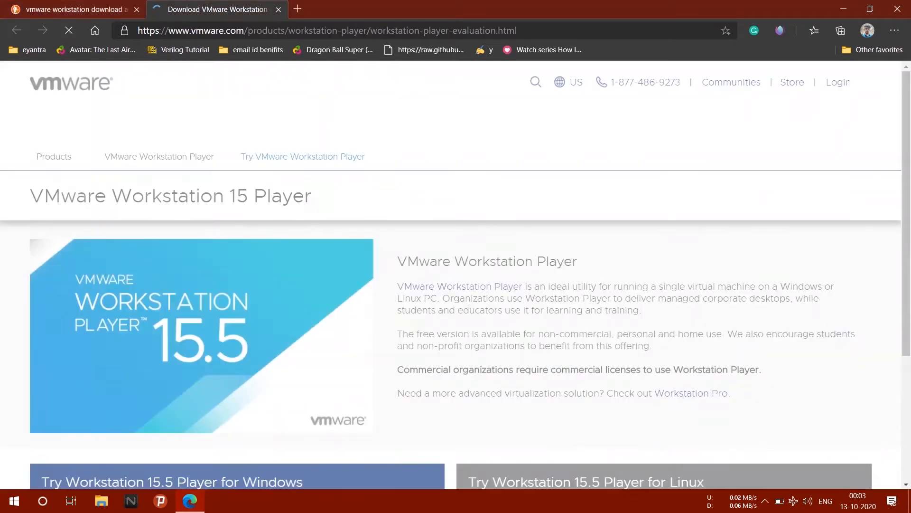
{"action": "scroll", "coordinate": [456, 281], "scroll_direction": "down", "scroll_amount": 4}
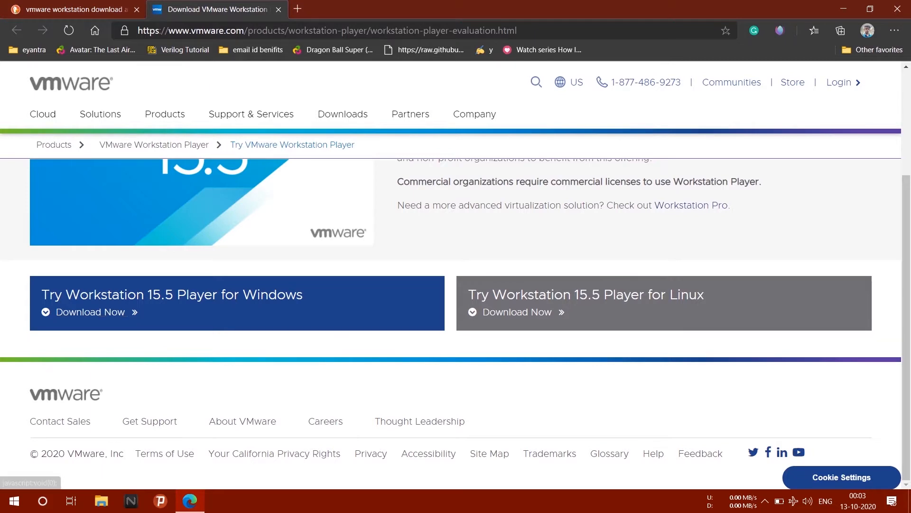
Search for "ubuntu download" in a new tab and open the Ubuntu Desktop download page showing Ubuntu 20.04.1 LTS.
{"action": "left_click", "coordinate": [297, 9]}
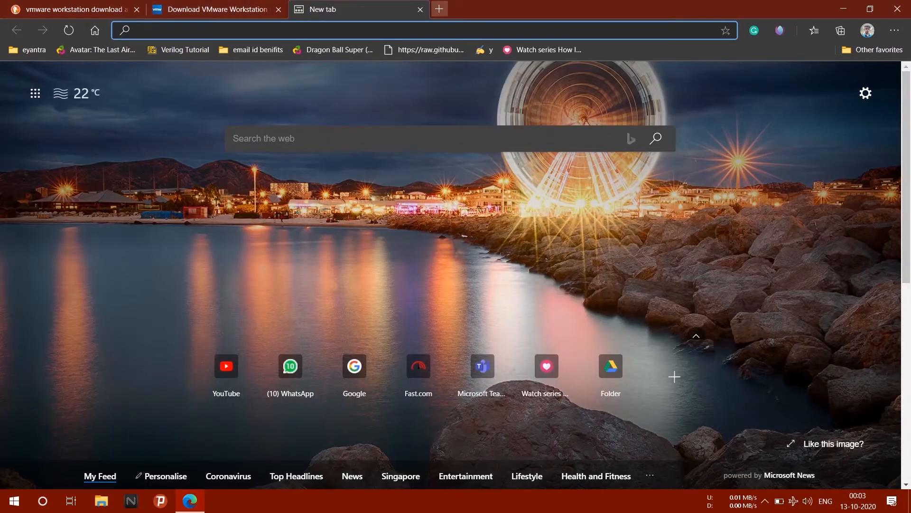
{"action": "type", "text": "ubuntu "}
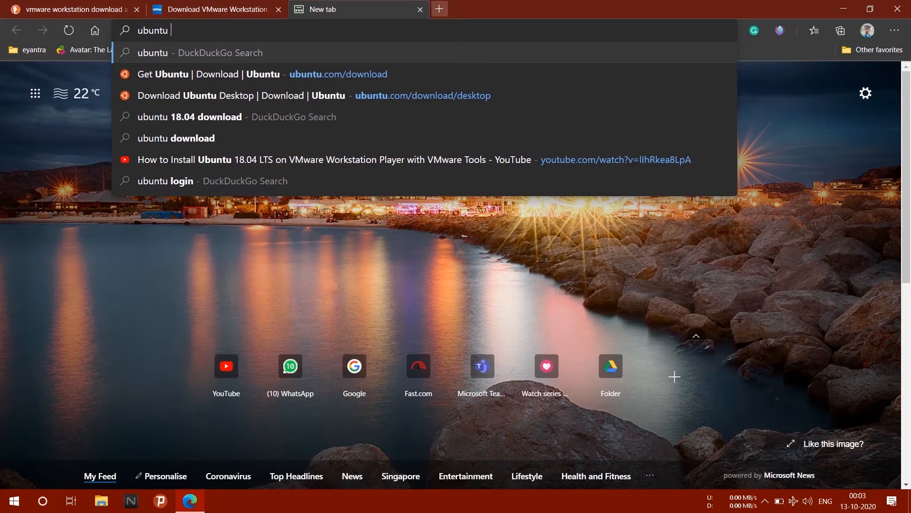
{"action": "type", "text": "download"}
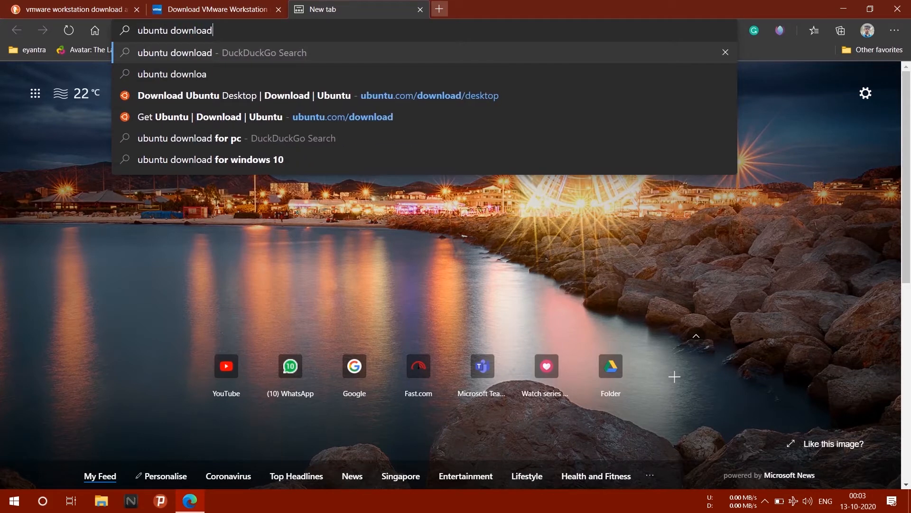
{"action": "key", "text": "Return"}
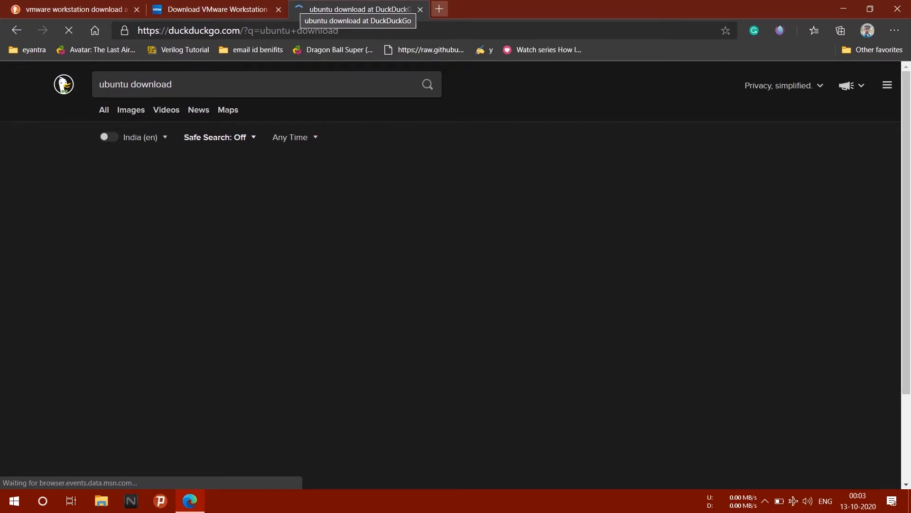
{"action": "left_click", "coordinate": [216, 167]}
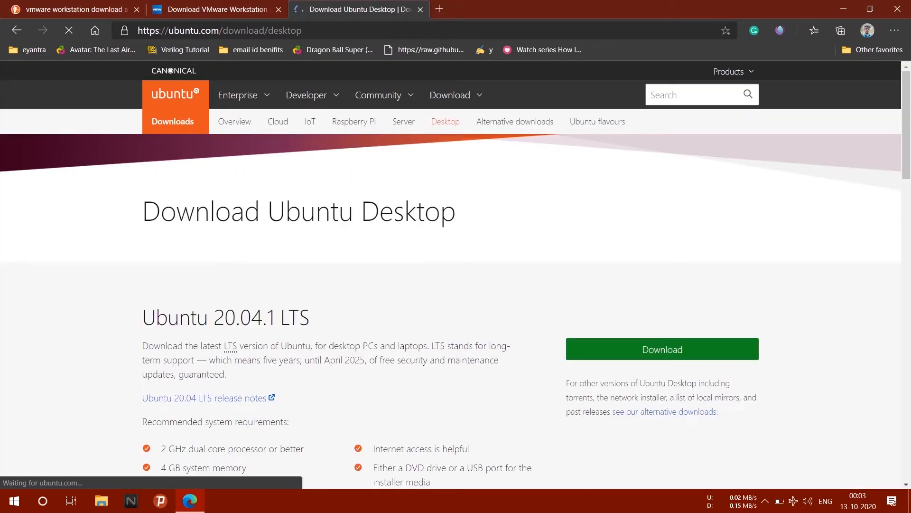
{"action": "scroll", "coordinate": [455, 275], "scroll_direction": "down", "scroll_amount": 3}
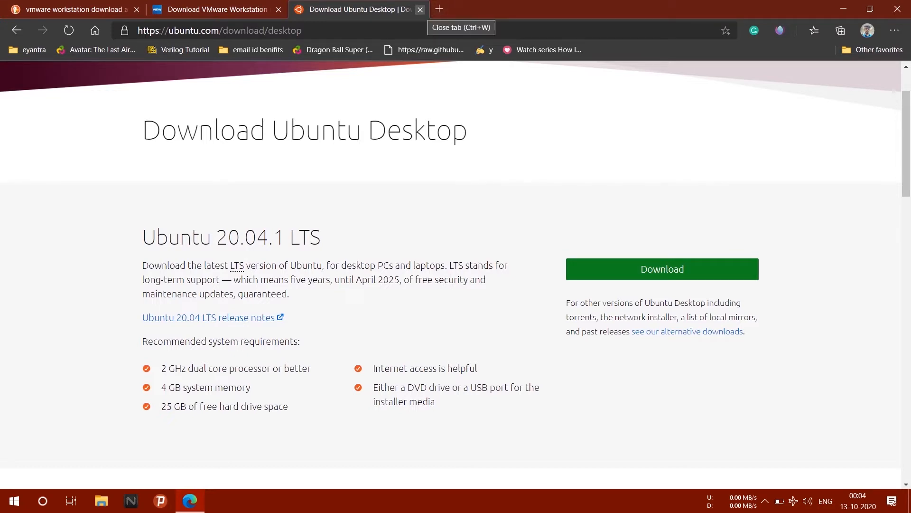
Close the Ubuntu and VMware download pages and start VMware Workstation 16 Player.
{"action": "left_click", "coordinate": [420, 9]}
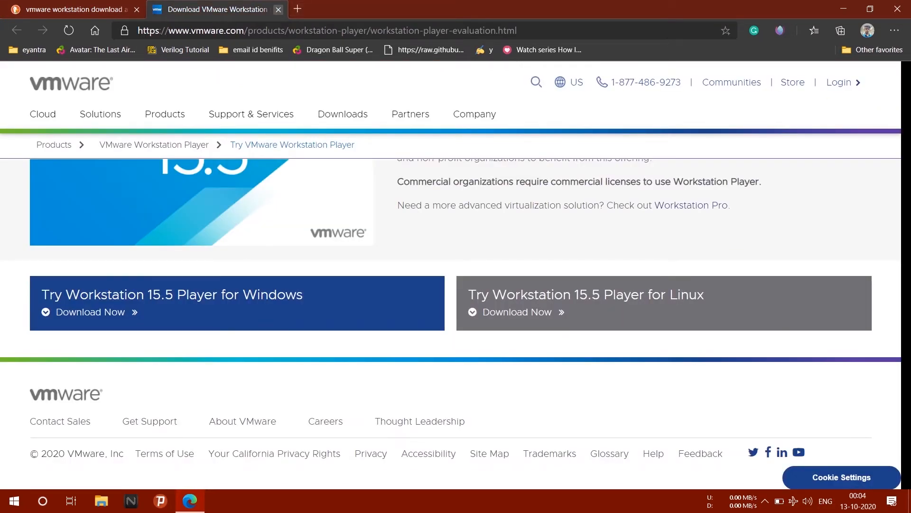
{"action": "left_click", "coordinate": [278, 10]}
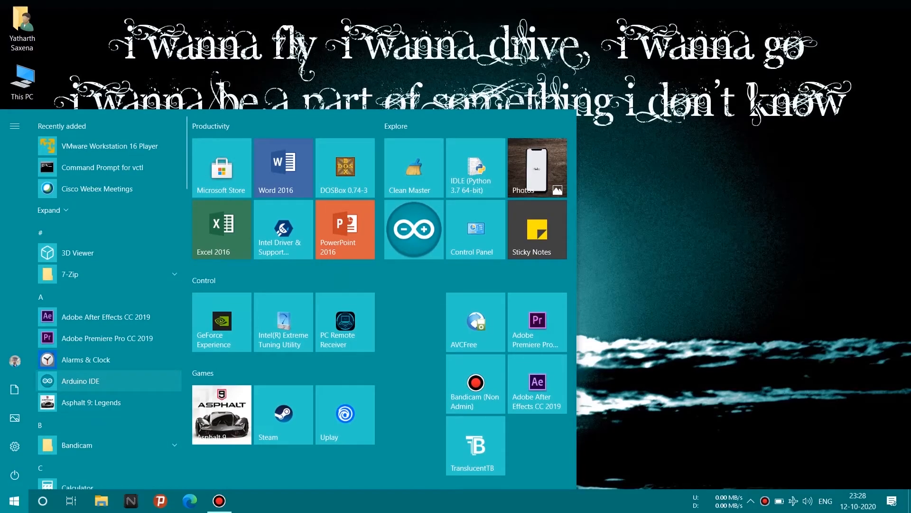
{"action": "left_click", "coordinate": [110, 146]}
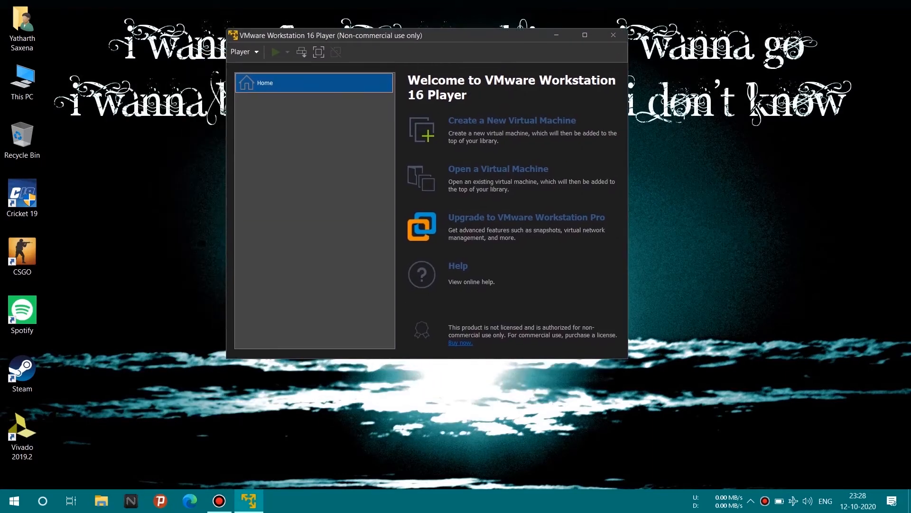
Switch the Windows desktop to its next background image.
{"action": "right_click", "coordinate": [764, 166]}
{"action": "left_click", "coordinate": [798, 267]}
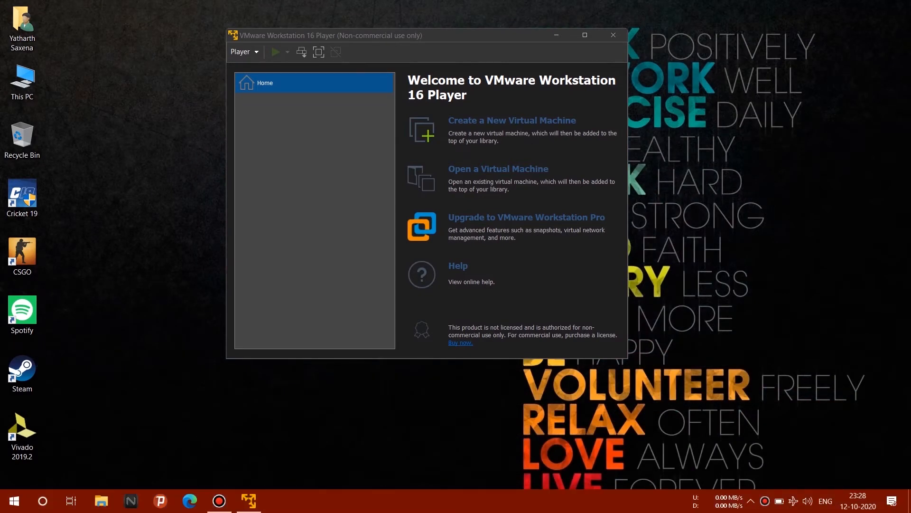
Start creating a new virtual machine with a blank hard disk, without choosing an installer disc or image.
{"action": "left_click", "coordinate": [512, 121]}
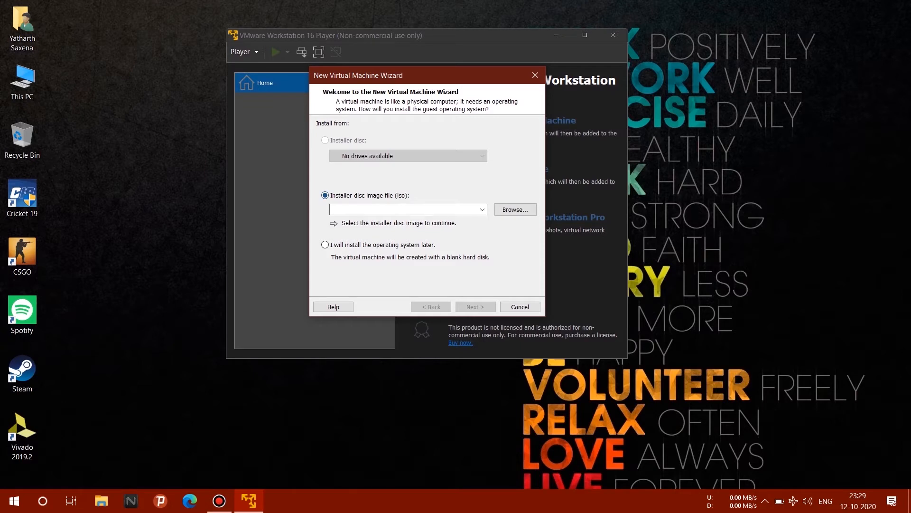
{"action": "left_click", "coordinate": [325, 245]}
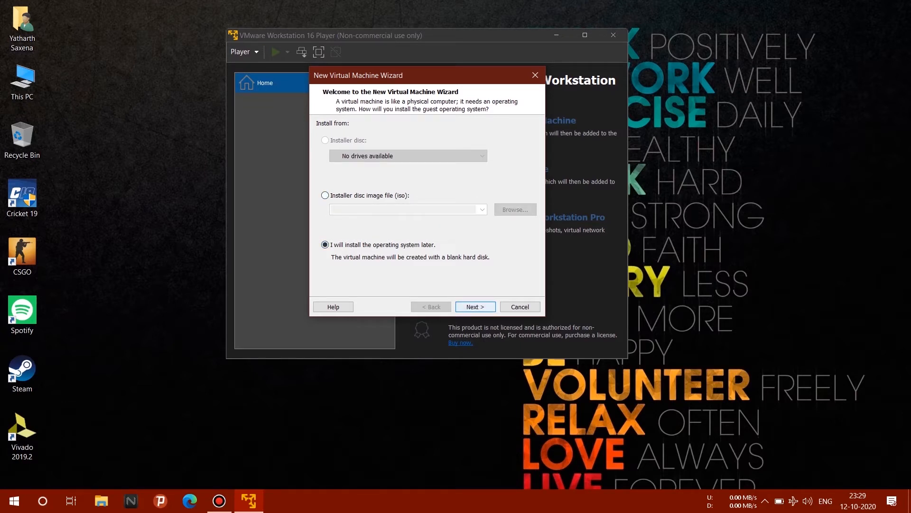
{"action": "left_click", "coordinate": [476, 306]}
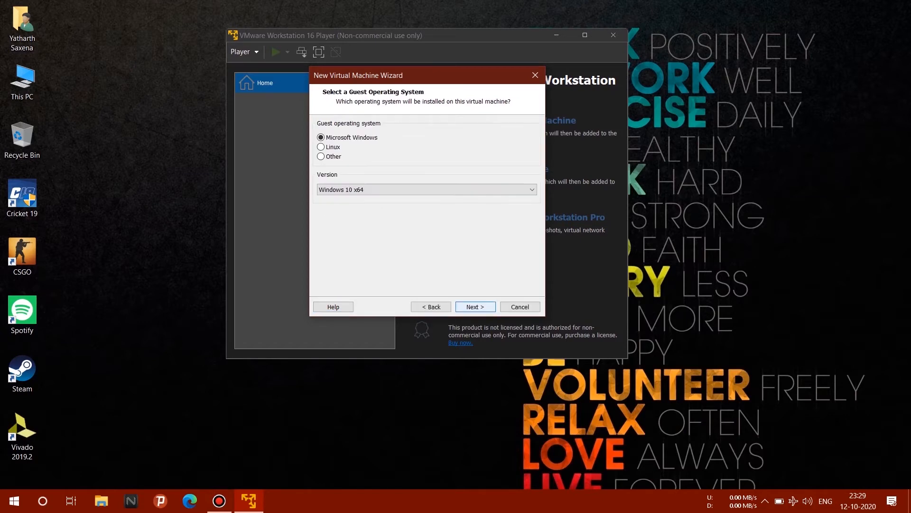
Choose Linux as the guest operating system with Ubuntu as the version, and continue to naming the virtual machine.
{"action": "left_click", "coordinate": [322, 147]}
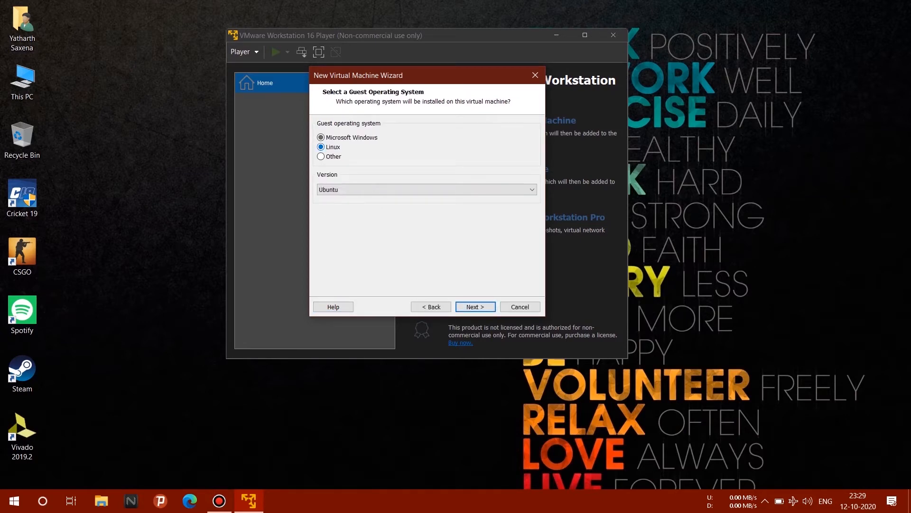
{"action": "left_click", "coordinate": [427, 189]}
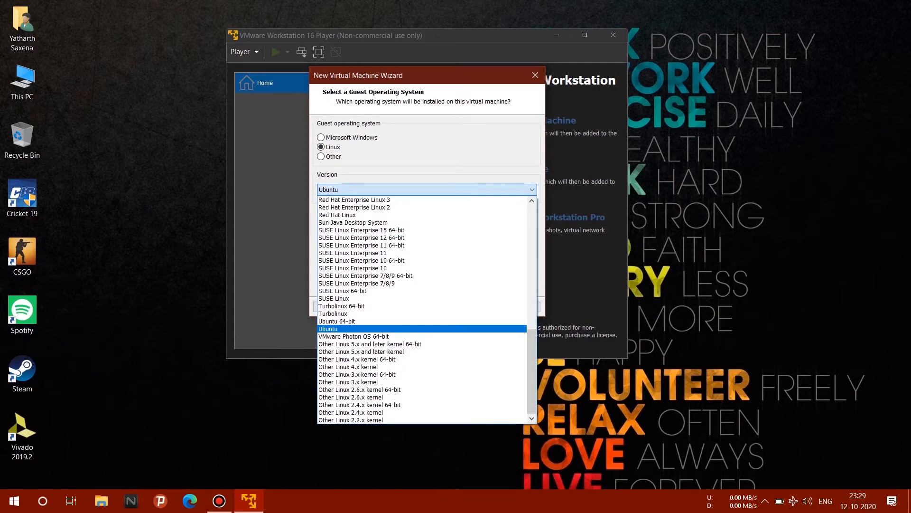
{"action": "left_click", "coordinate": [360, 329]}
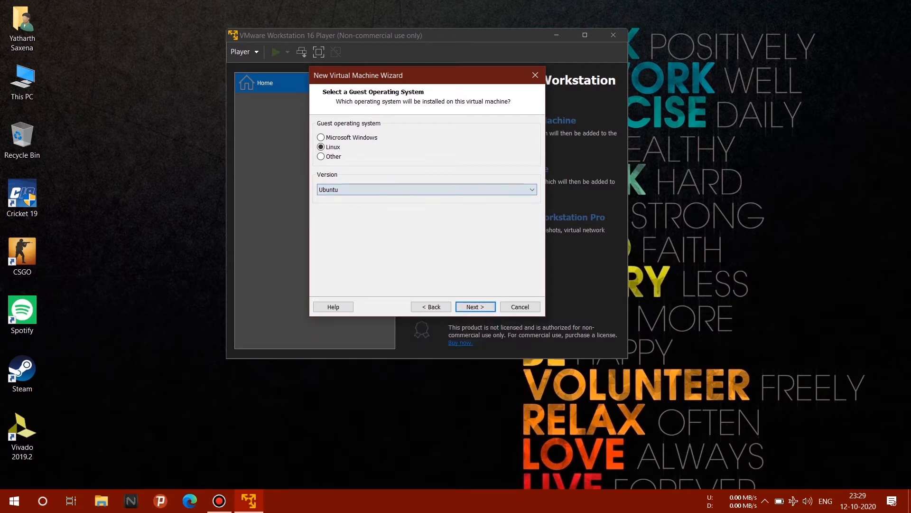
{"action": "left_click", "coordinate": [476, 307]}
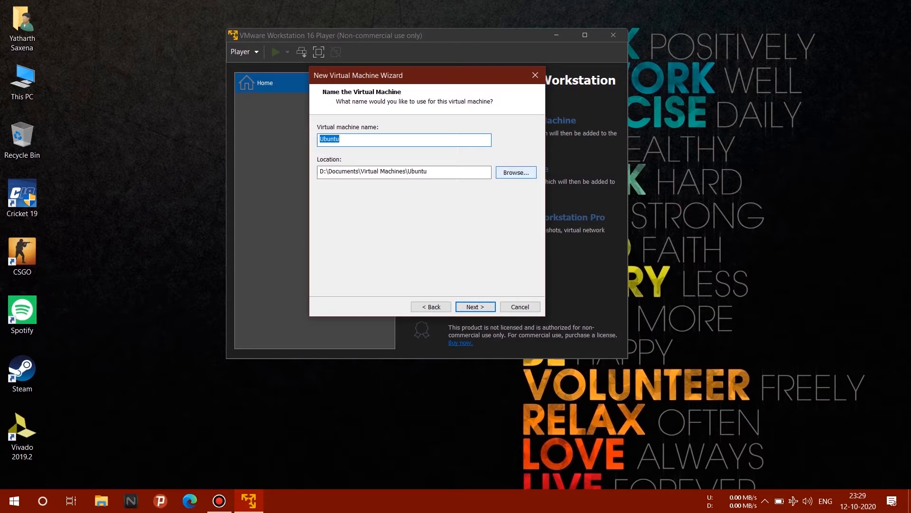
Create a folder named "Ubuntu vm" on New Volume (E:) while browsing for the virtual machine's location.
{"action": "left_click", "coordinate": [516, 172]}
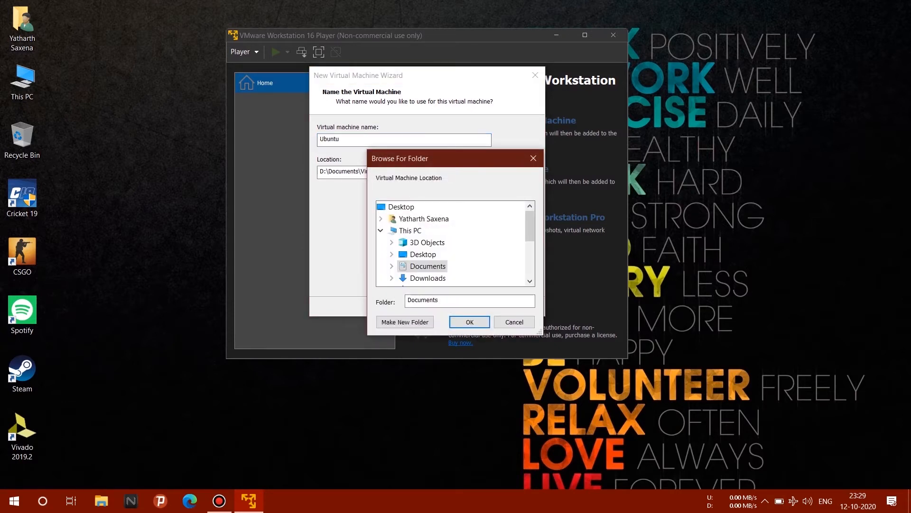
{"action": "scroll", "coordinate": [456, 256], "scroll_direction": "down", "scroll_amount": 3}
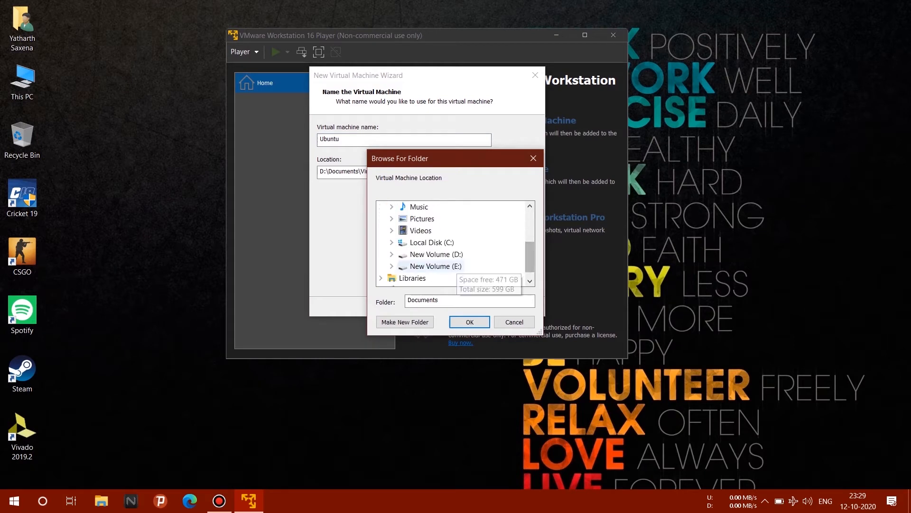
{"action": "left_click", "coordinate": [392, 267]}
{"action": "left_click", "coordinate": [436, 207]}
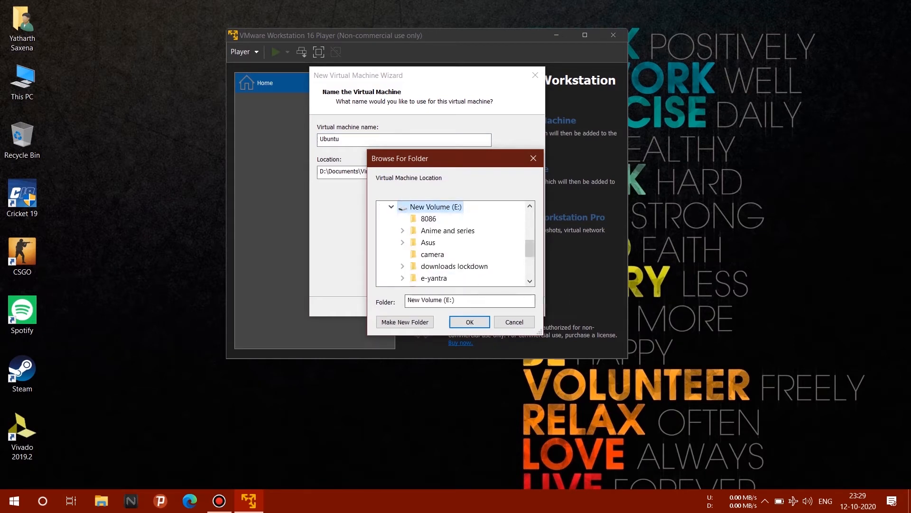
{"action": "right_click", "coordinate": [442, 209]}
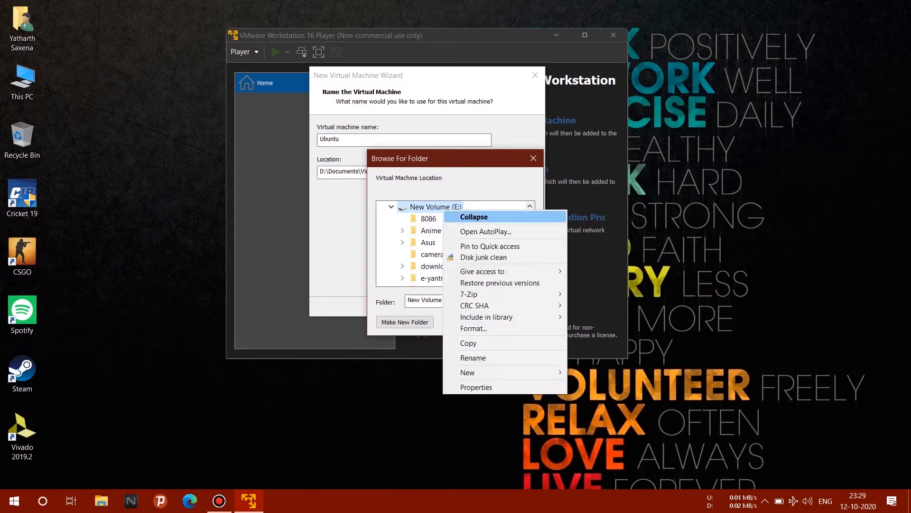
{"action": "mouse_move", "coordinate": [513, 373]}
{"action": "left_click", "coordinate": [593, 373]}
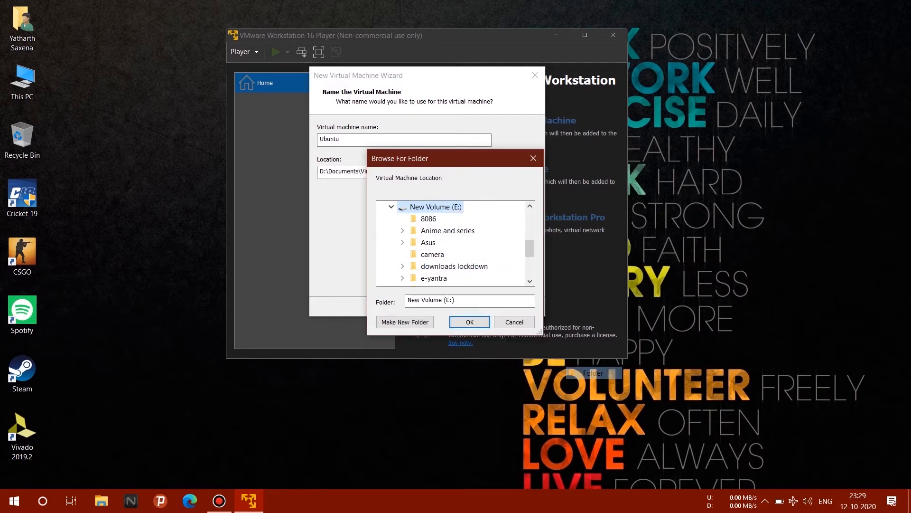
{"action": "type", "text": "Ub"}
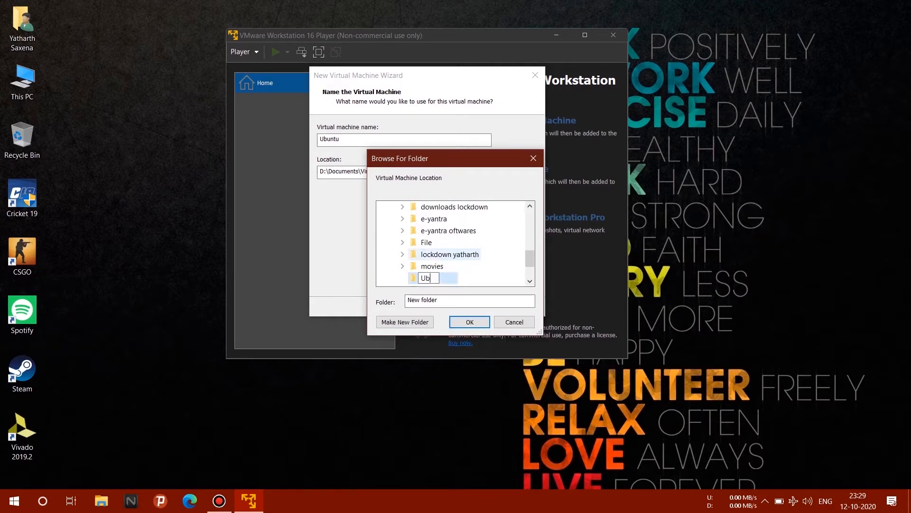
{"action": "type", "text": "untu vm"}
{"action": "key", "text": "Return"}
{"action": "key", "text": "Return"}
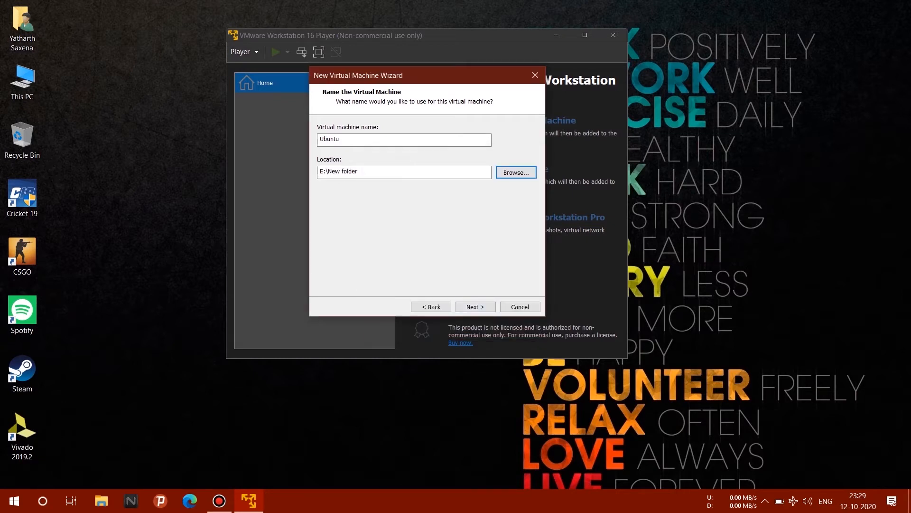
Set the virtual machine's location to the Ubuntu vm folder on drive E: and continue to the disk capacity settings.
{"action": "left_click", "coordinate": [516, 172]}
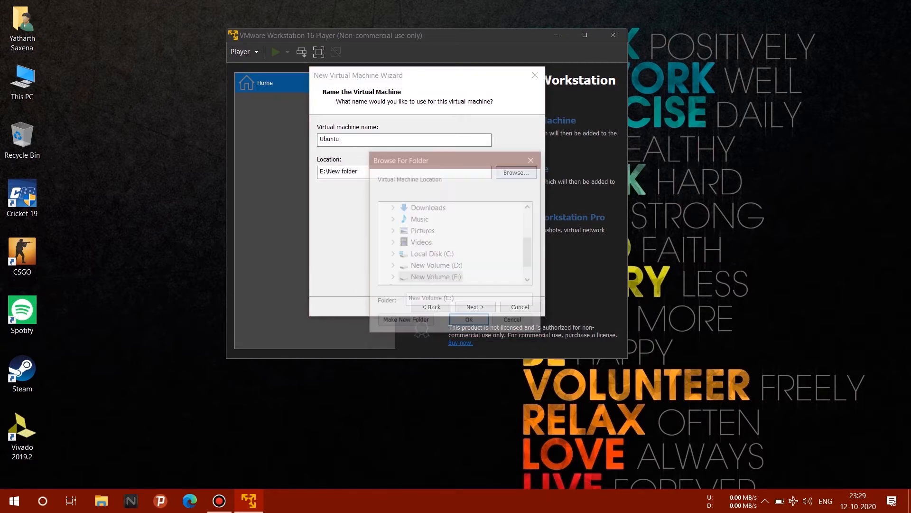
{"action": "double_click", "coordinate": [435, 277]}
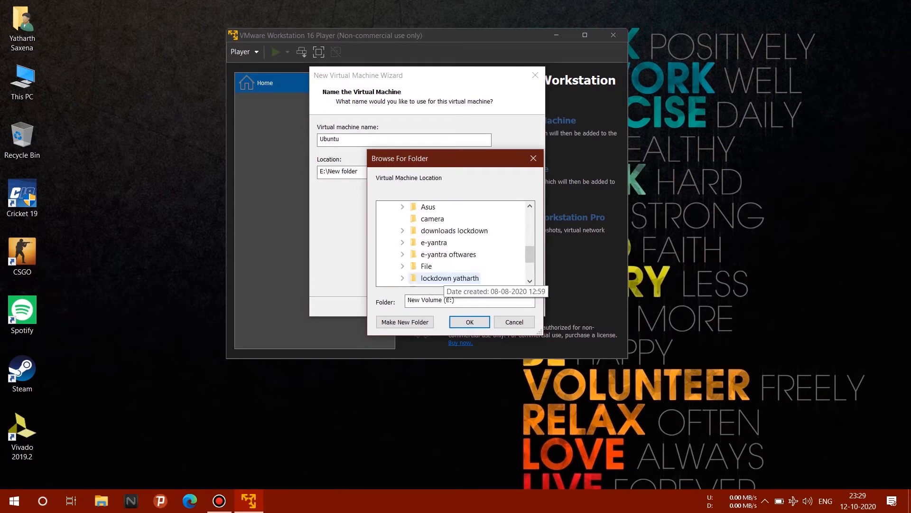
{"action": "scroll", "coordinate": [437, 278], "scroll_direction": "down", "scroll_amount": 1}
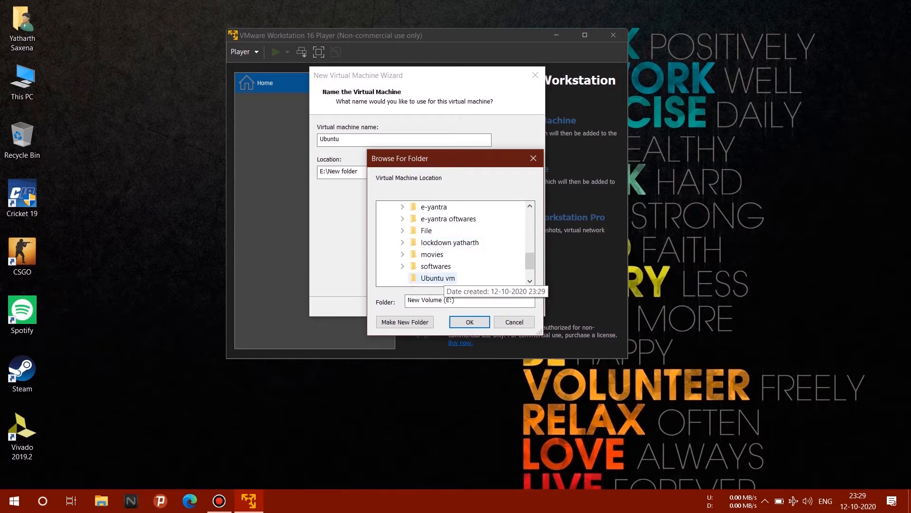
{"action": "left_click", "coordinate": [444, 277]}
{"action": "left_click", "coordinate": [470, 322]}
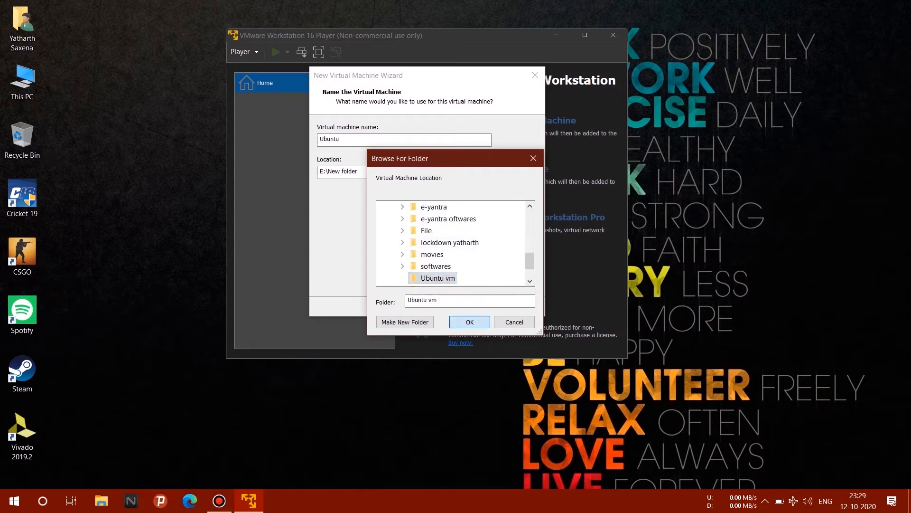
{"action": "left_click", "coordinate": [475, 306]}
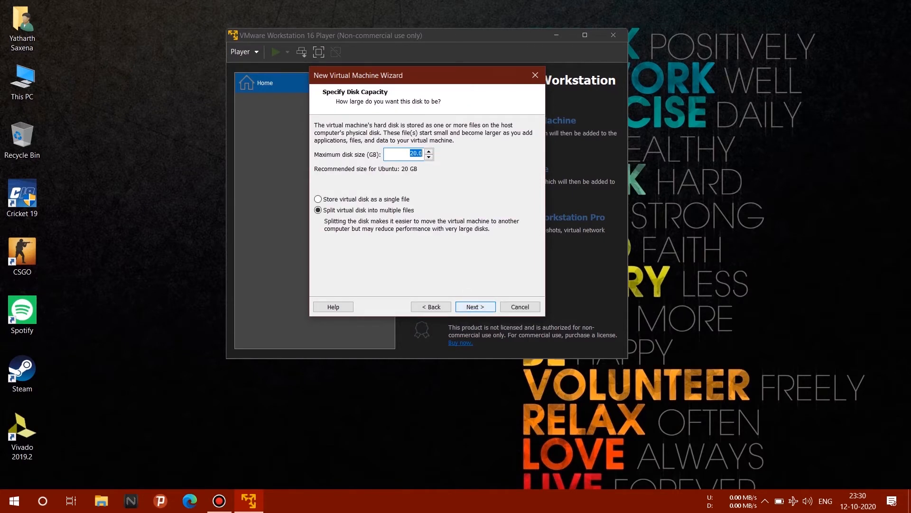
Set the maximum disk size to 40 GB and store the virtual disk as a single file.
{"action": "key", "text": "Up"}
{"action": "key", "text": "Up"}
{"action": "key", "text": "Up"}
{"action": "key", "text": "Up"}
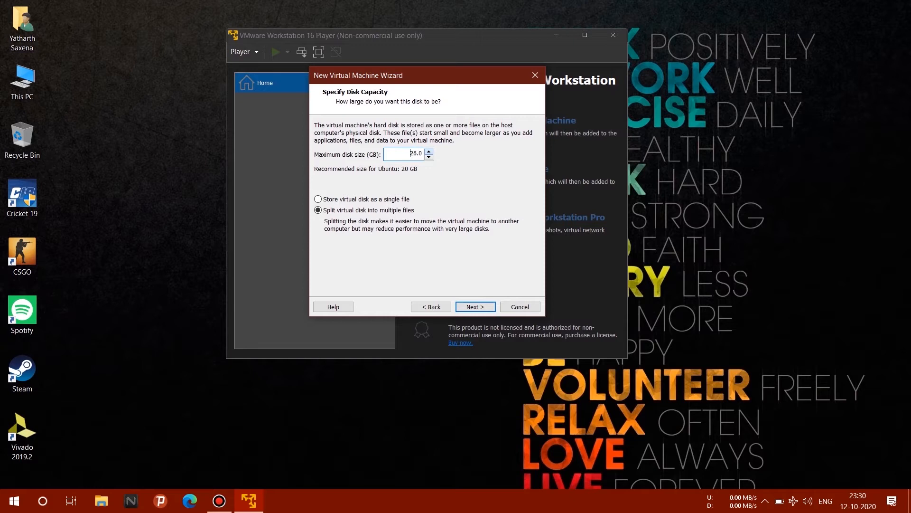
{"action": "key", "text": "Up"}
{"action": "key", "text": "Up"}
{"action": "key", "text": "Up"}
{"action": "key", "text": "Up"}
{"action": "key", "text": "Up"}
{"action": "key", "text": "Up"}
{"action": "left_click", "coordinate": [318, 199]}
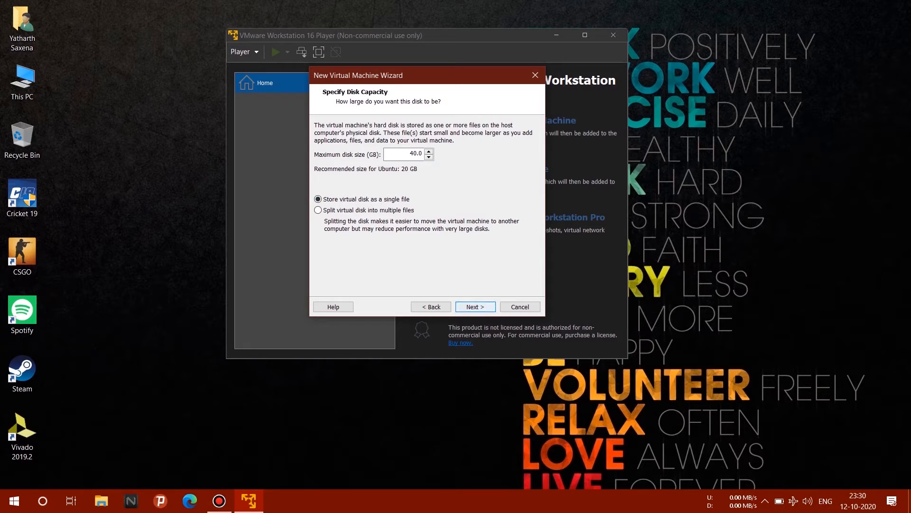
Review the new virtual machine's memory and processor settings, and finish creating the Ubuntu virtual machine.
{"action": "left_click", "coordinate": [475, 307]}
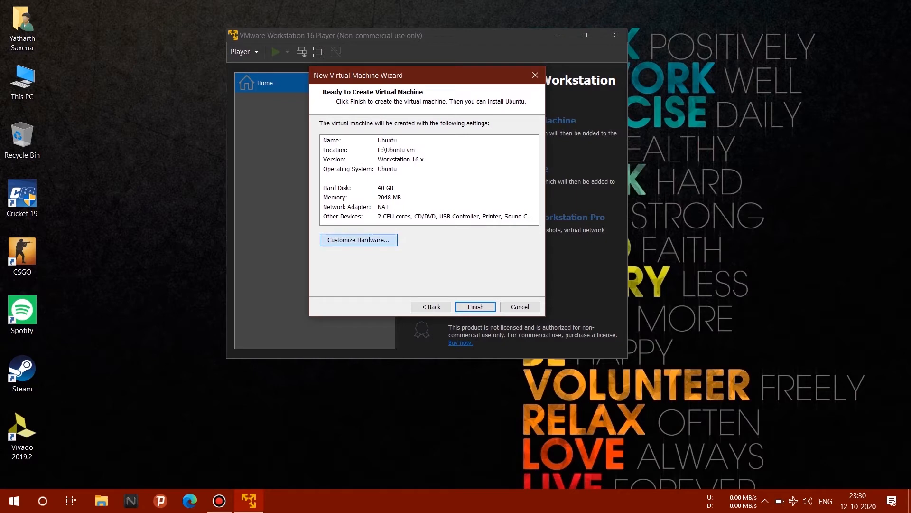
{"action": "left_click", "coordinate": [358, 240]}
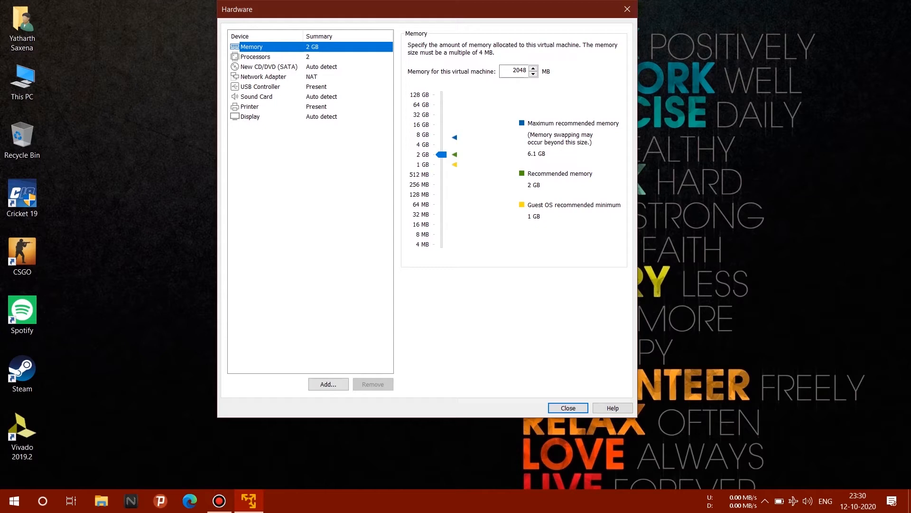
{"action": "left_click", "coordinate": [257, 57]}
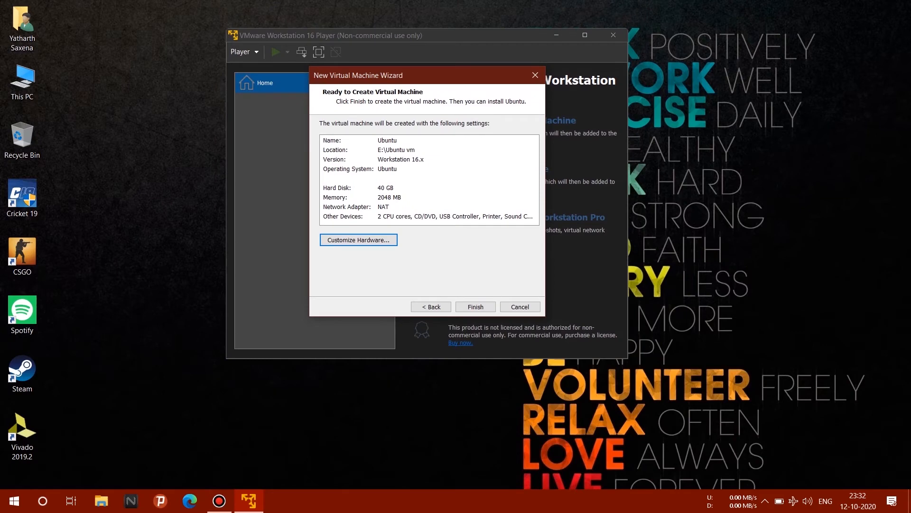
{"action": "left_click", "coordinate": [476, 306]}
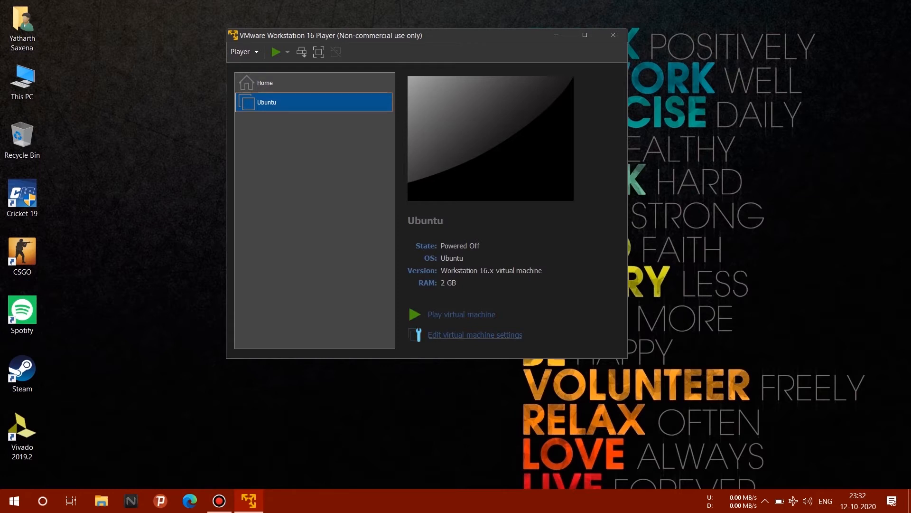
Set the Ubuntu virtual machine's CD/DVD drive to use the ubuntu-18.04.5-desktop-amd64 ISO image from Downloads, and save the settings.
{"action": "left_click", "coordinate": [474, 335]}
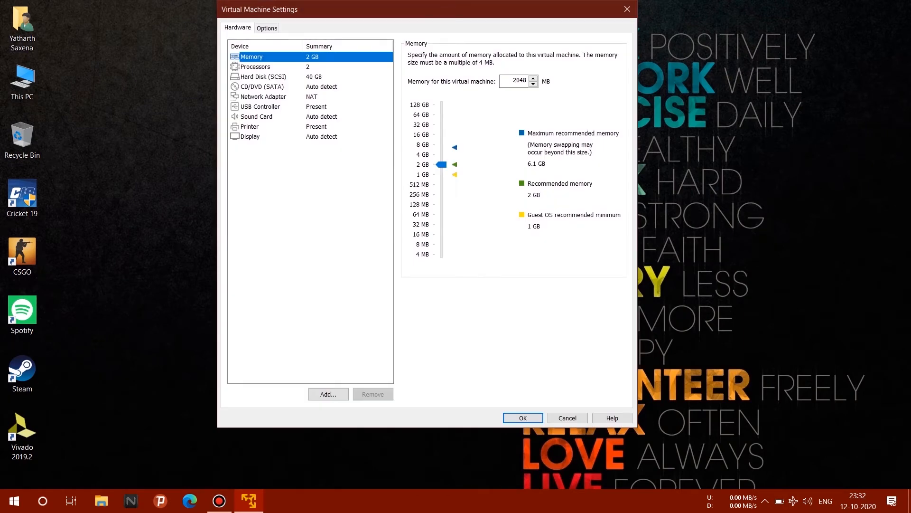
{"action": "left_click", "coordinate": [263, 87]}
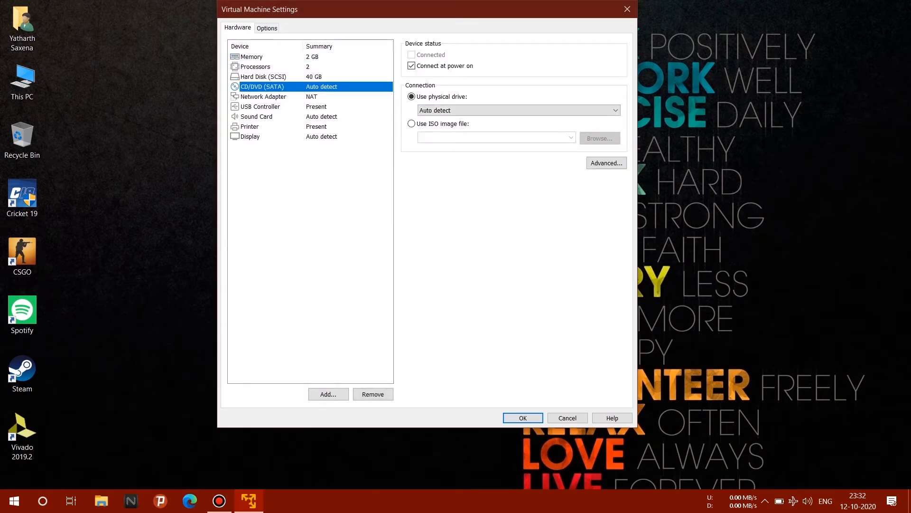
{"action": "left_click", "coordinate": [412, 124]}
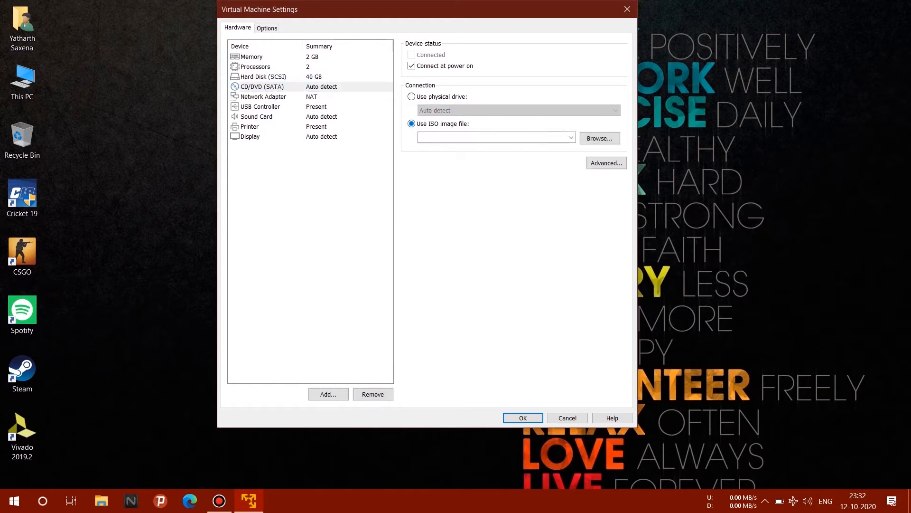
{"action": "left_click", "coordinate": [600, 139]}
{"action": "left_click", "coordinate": [600, 139]}
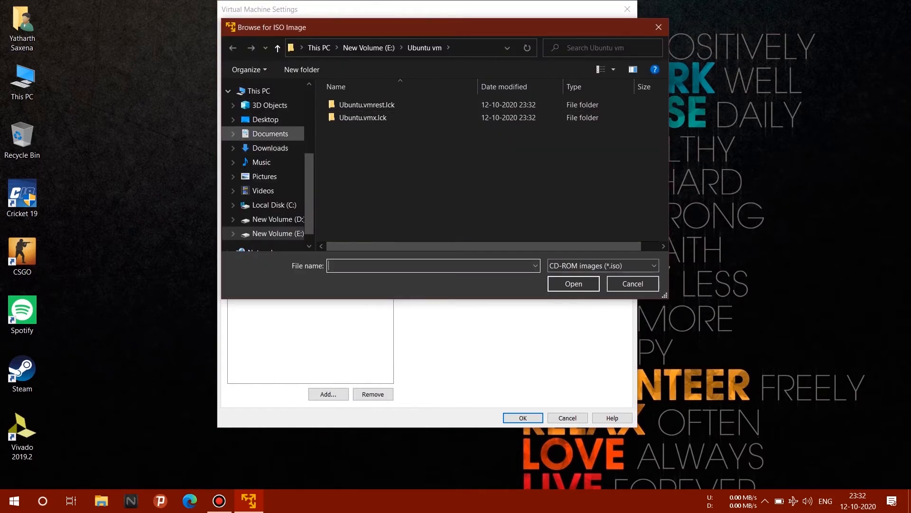
{"action": "left_click", "coordinate": [270, 147]}
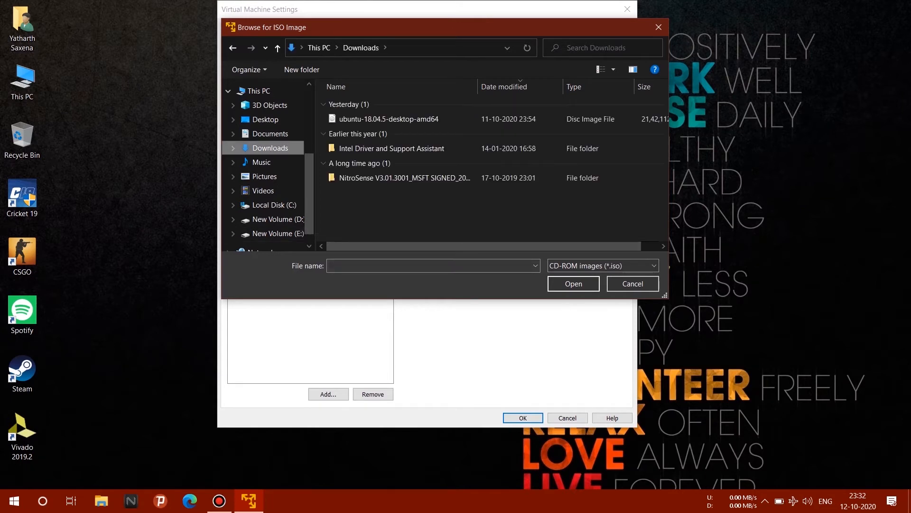
{"action": "left_click", "coordinate": [389, 119]}
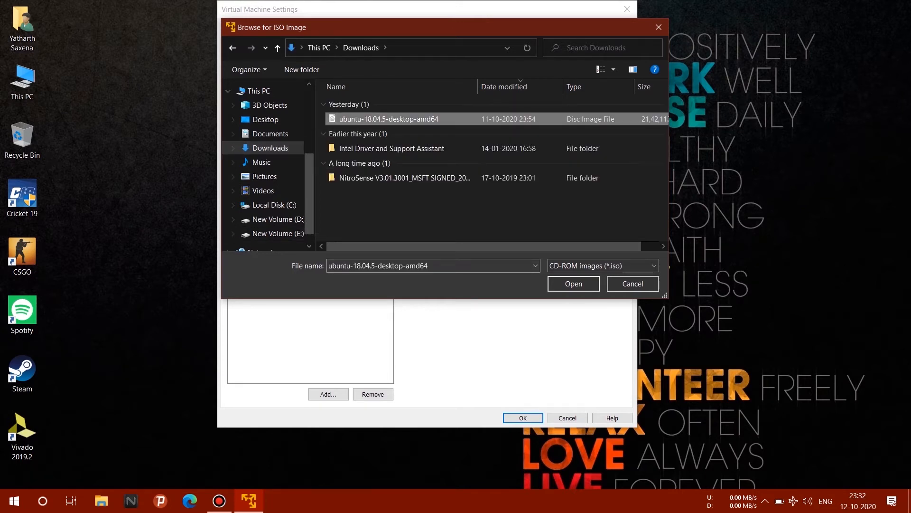
{"action": "left_click", "coordinate": [573, 284]}
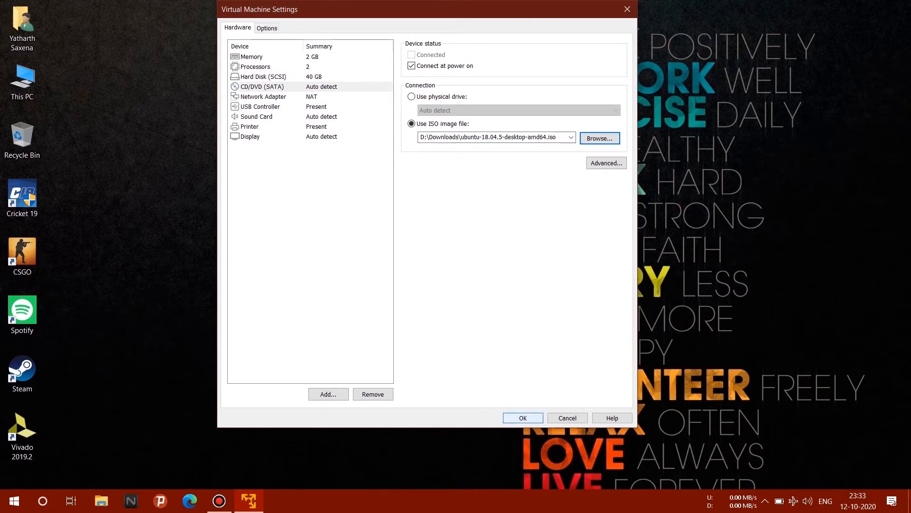
{"action": "left_click", "coordinate": [606, 163]}
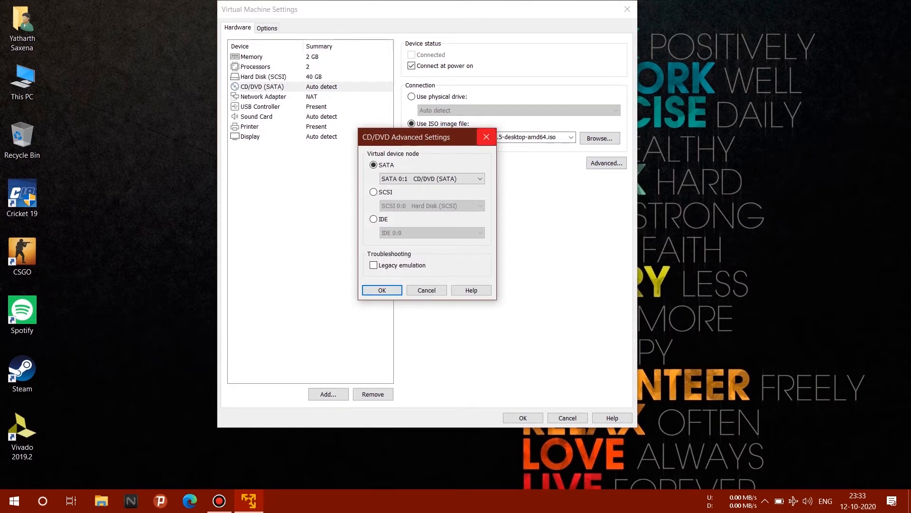
{"action": "left_click", "coordinate": [487, 137]}
{"action": "left_click", "coordinate": [523, 418]}
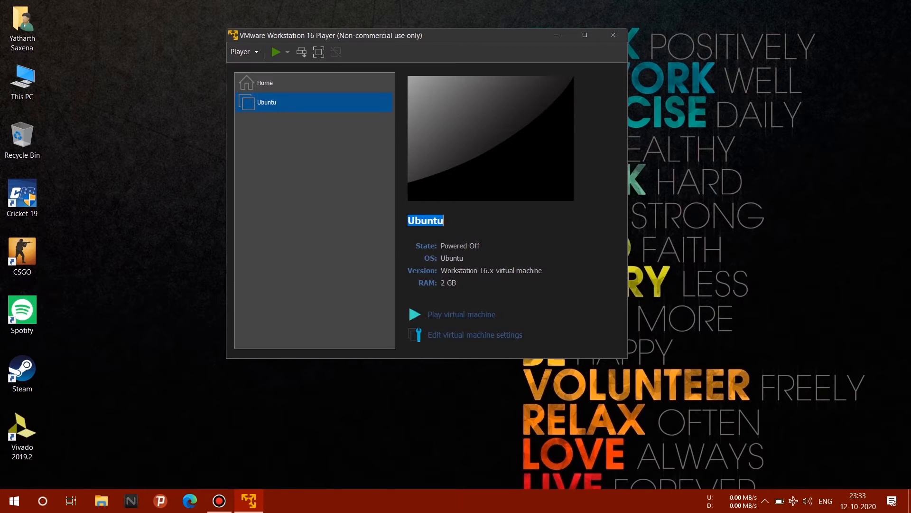
Power on the Ubuntu virtual machine, and download and install VMware Tools for Linux version 10.3.22.
{"action": "left_click", "coordinate": [462, 314]}
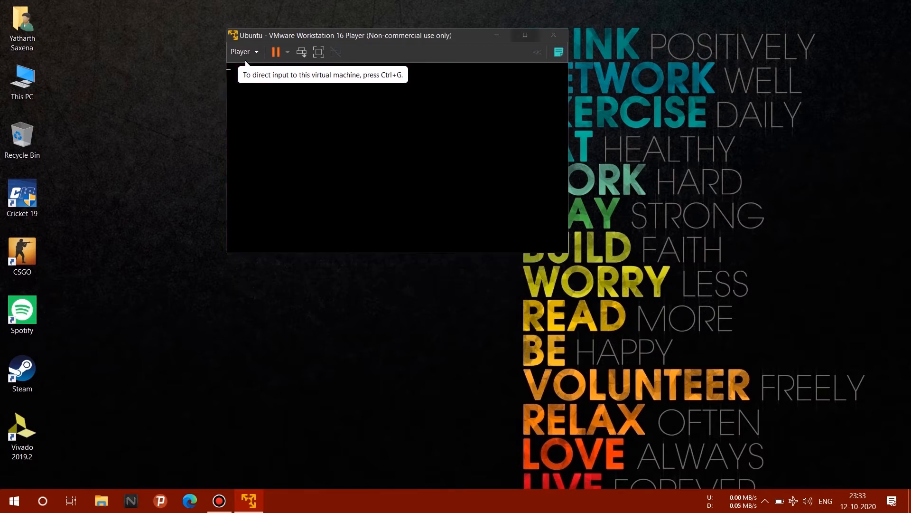
{"action": "left_click", "coordinate": [242, 51]}
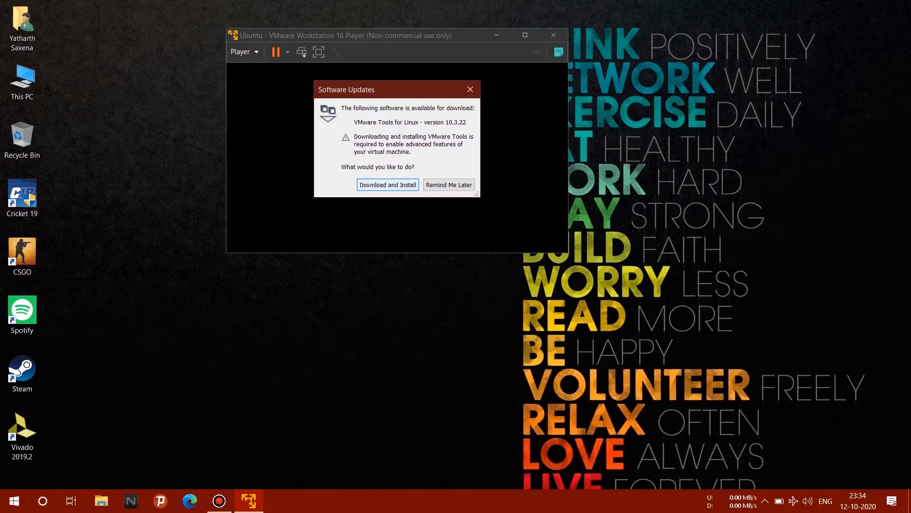
{"action": "key", "text": "Return"}
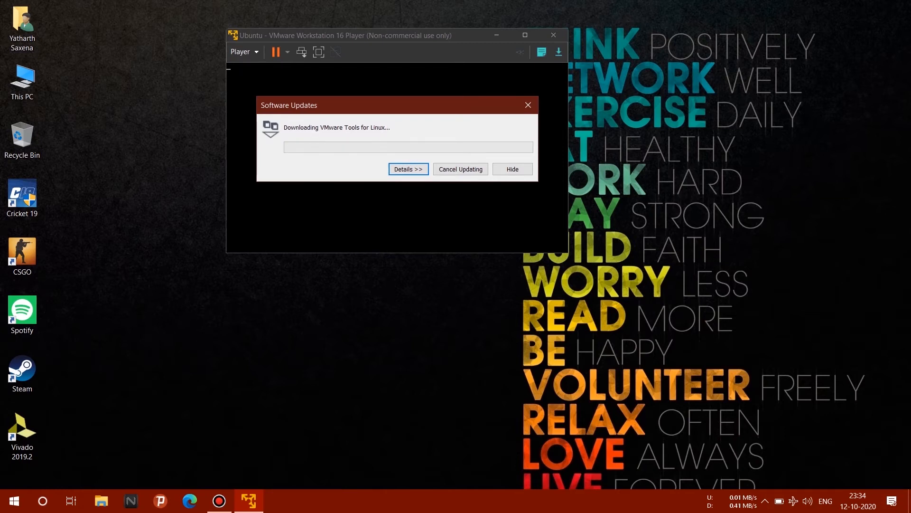
{"action": "left_click", "coordinate": [409, 169]}
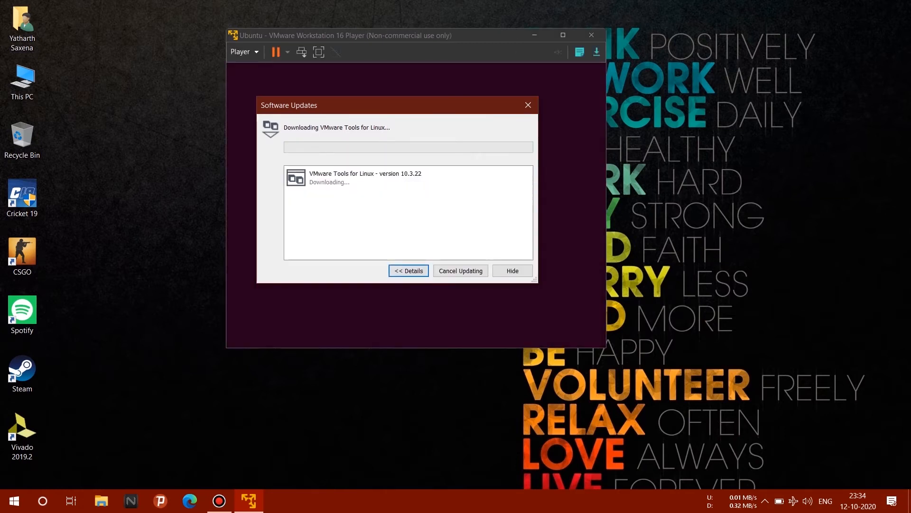
{"action": "left_click", "coordinate": [409, 270]}
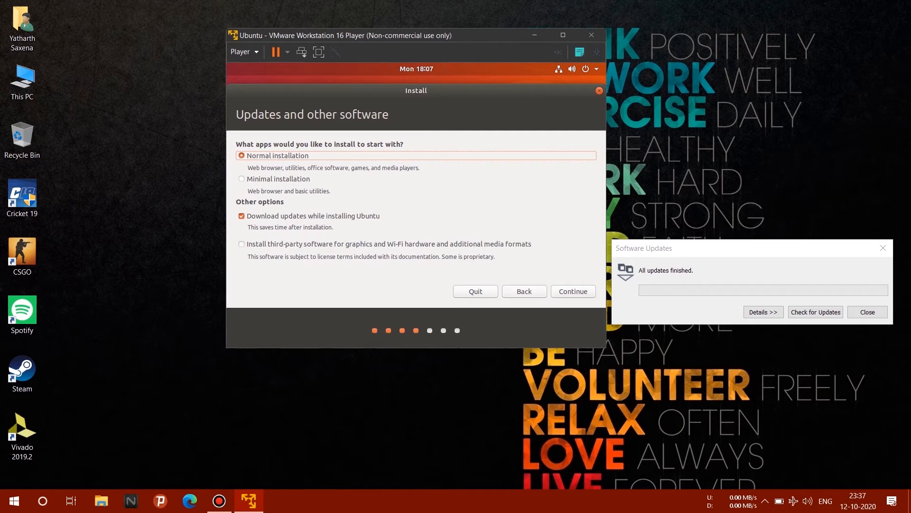
{"action": "left_click", "coordinate": [763, 312]}
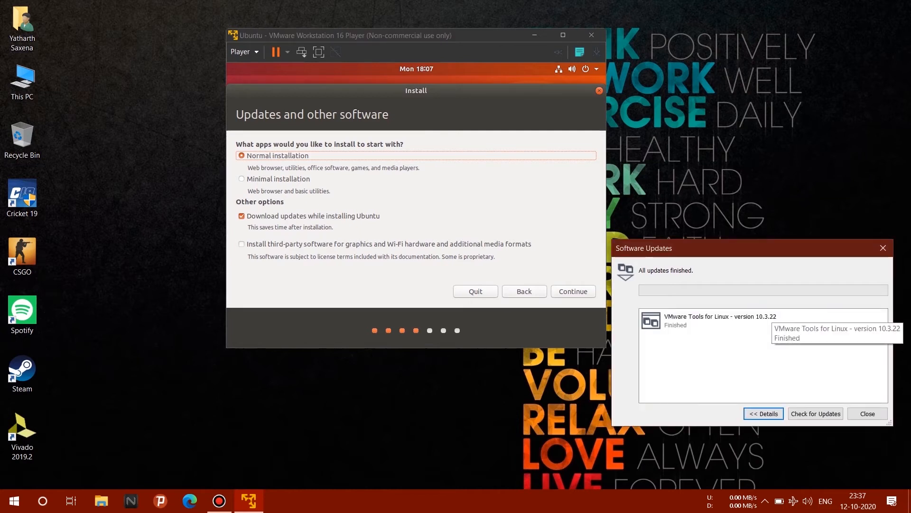
{"action": "left_click", "coordinate": [763, 414]}
{"action": "left_click", "coordinate": [868, 312]}
Choose the minimal installation without downloading updates during the Ubuntu install, and continue.
{"action": "left_click", "coordinate": [242, 216]}
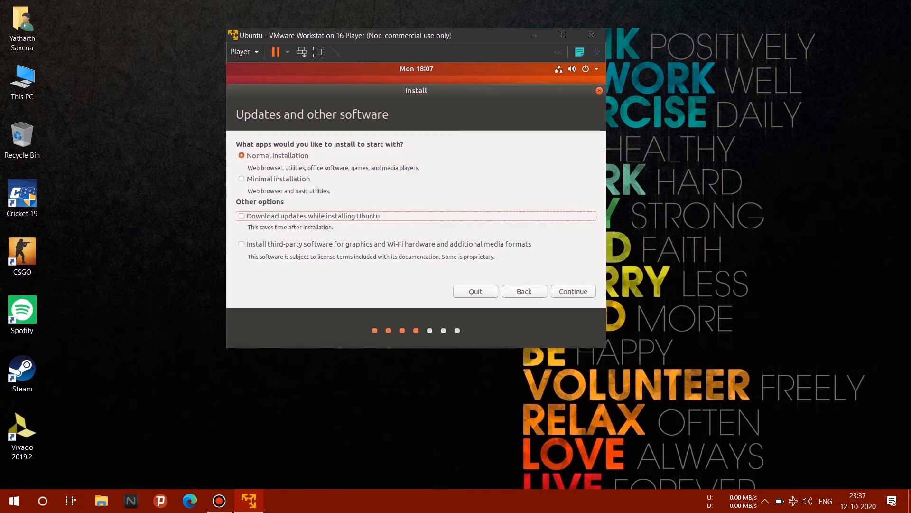
{"action": "left_click", "coordinate": [241, 179]}
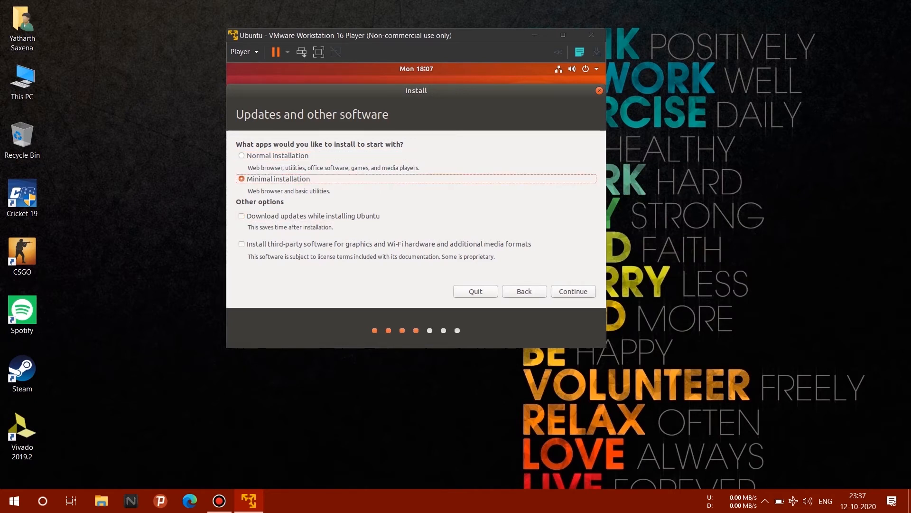
{"action": "left_click", "coordinate": [574, 291]}
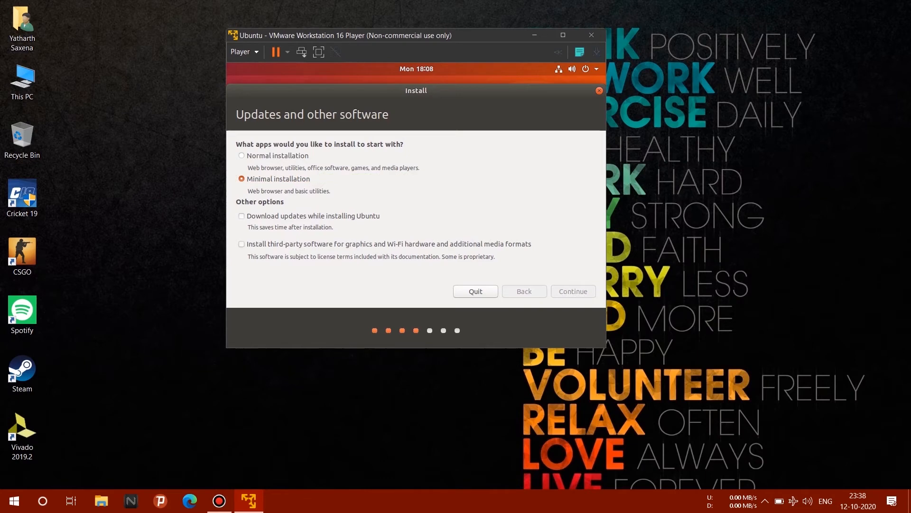
Start the Ubuntu installation and accept Kolkata as the location.
{"action": "left_click", "coordinate": [573, 291]}
{"action": "left_click", "coordinate": [580, 262]}
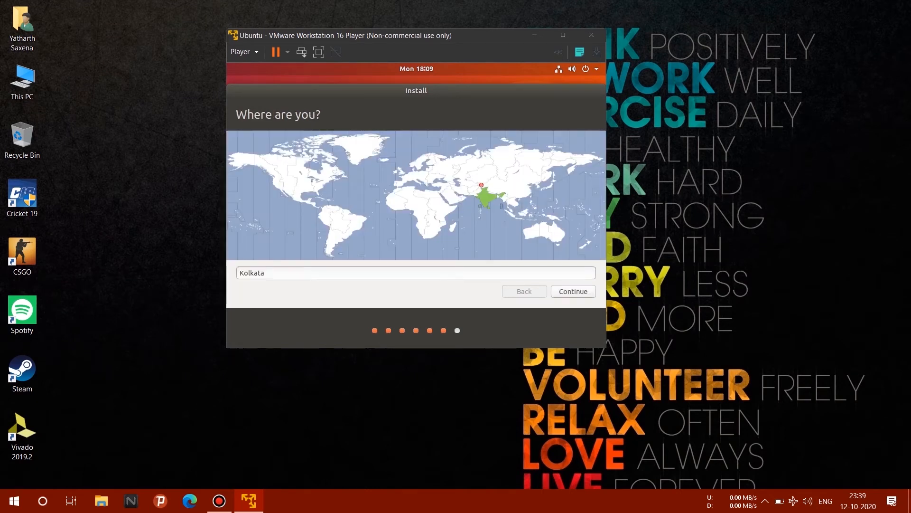
{"action": "left_click", "coordinate": [573, 291]}
Enter the user's name, choose and confirm the account password, enable automatic login, and continue the installation.
{"action": "type", "text": "Yatharth"}
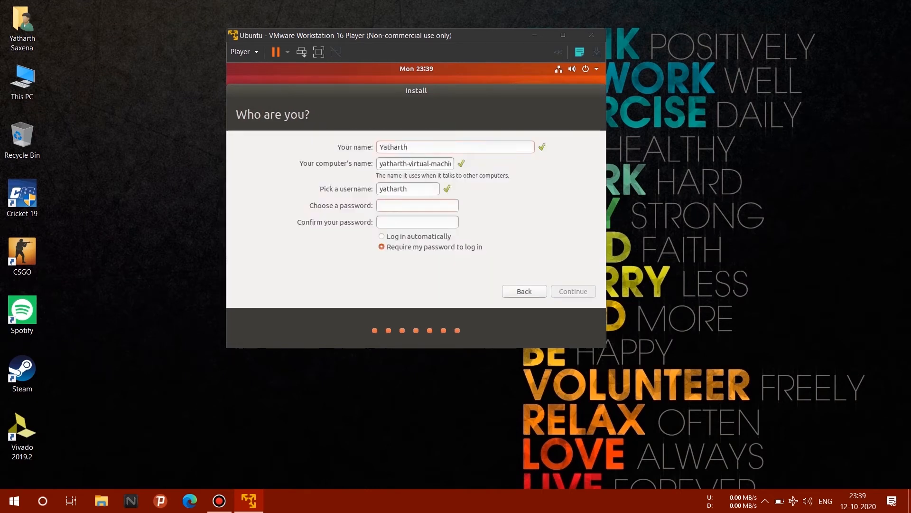
{"action": "left_click", "coordinate": [418, 205]}
{"action": "type", "text": "●●●●●●●●●"}
{"action": "left_click", "coordinate": [418, 222]}
{"action": "type", "text": "●●●●●●●●●"}
{"action": "left_click", "coordinate": [381, 237]}
{"action": "left_click", "coordinate": [573, 291]}
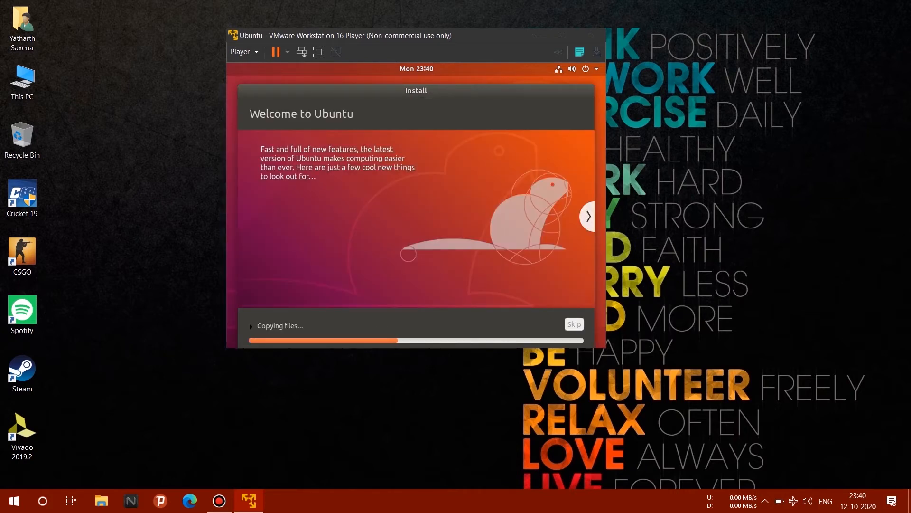
Page through the Welcome to Ubuntu feature slides while the installer copies files.
{"action": "left_click", "coordinate": [588, 216]}
{"action": "left_click", "coordinate": [588, 216]}
{"action": "left_click", "coordinate": [588, 216]}
{"action": "left_click", "coordinate": [588, 217]}
{"action": "left_click", "coordinate": [588, 216]}
{"action": "left_click", "coordinate": [588, 216]}
{"action": "left_click", "coordinate": [588, 216]}
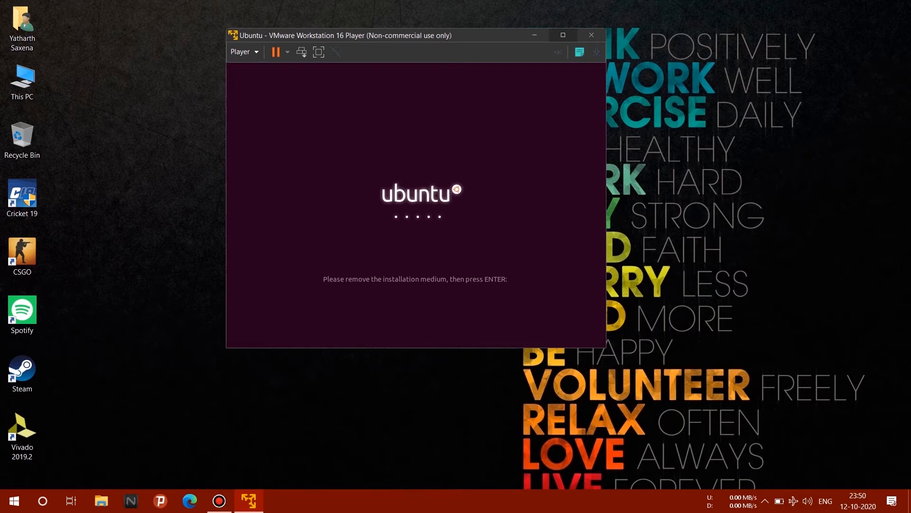
Restart the virtual machine from the installation-medium prompt, and power it off while it boots.
{"action": "key", "text": "Return"}
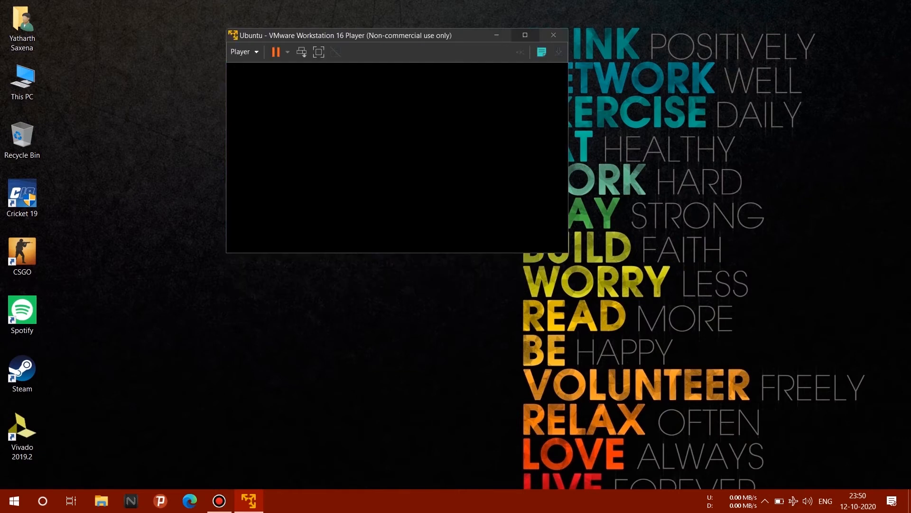
{"action": "left_click", "coordinate": [525, 35]}
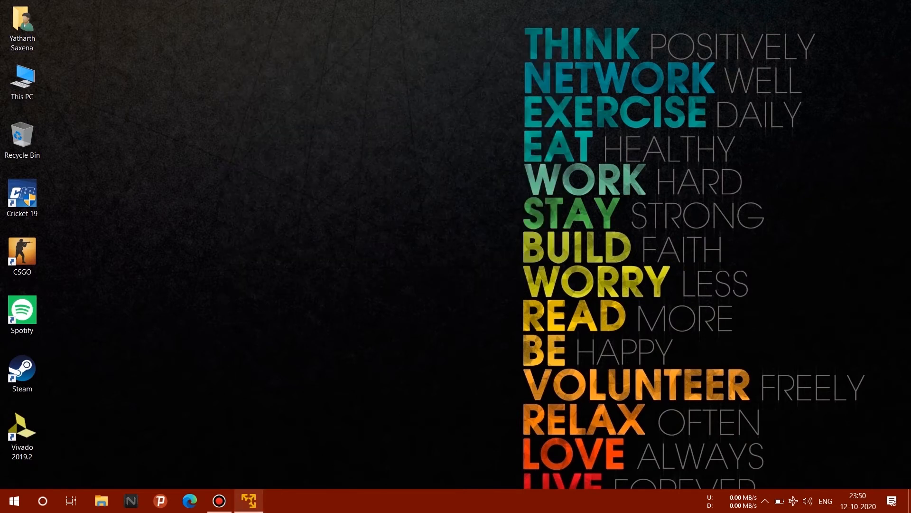
{"action": "left_click", "coordinate": [249, 500]}
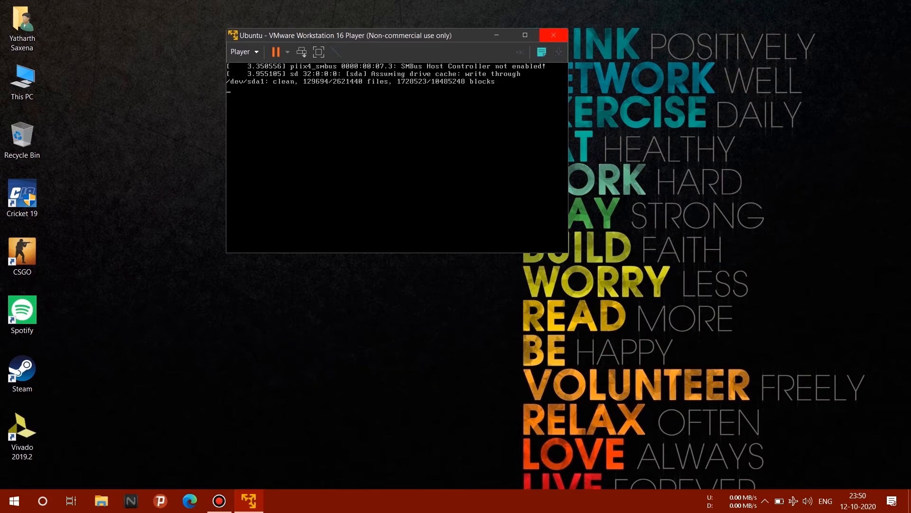
{"action": "left_click", "coordinate": [554, 34]}
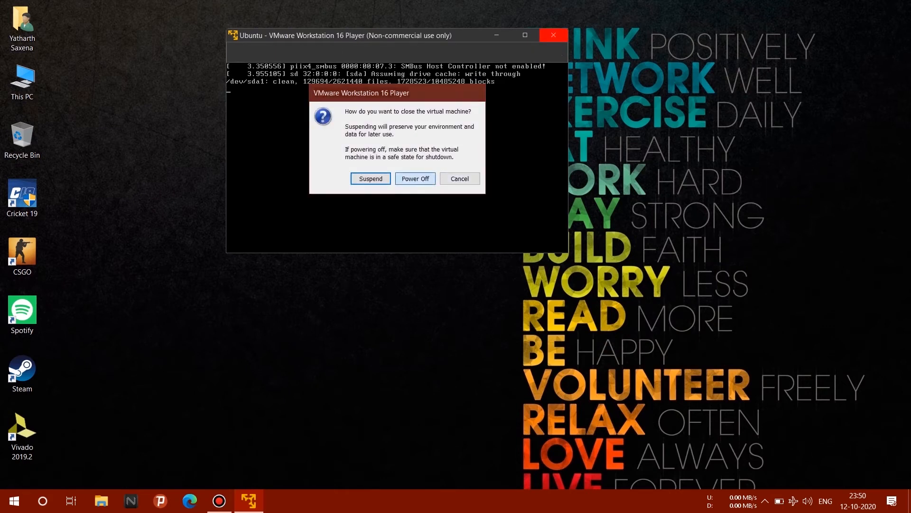
{"action": "left_click", "coordinate": [415, 178]}
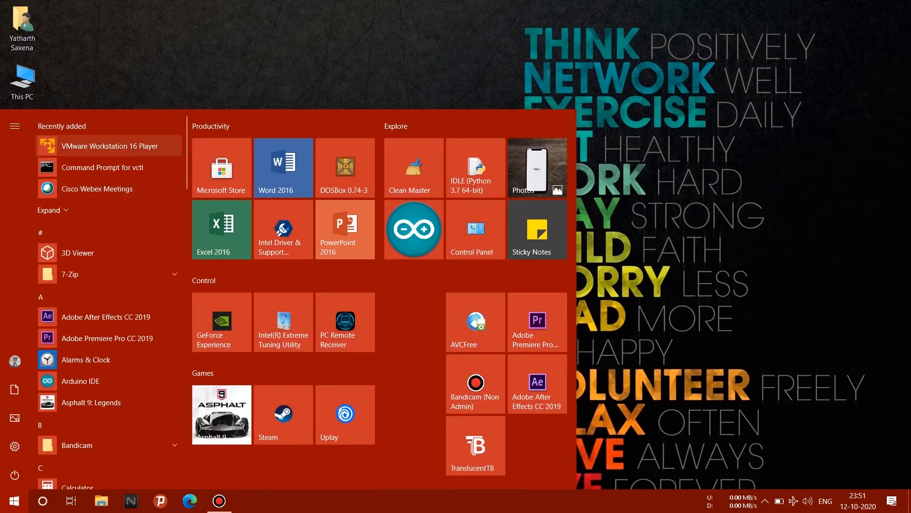
Reopen VMware Workstation 16 Player and start the Ubuntu virtual machine.
{"action": "left_click", "coordinate": [107, 146]}
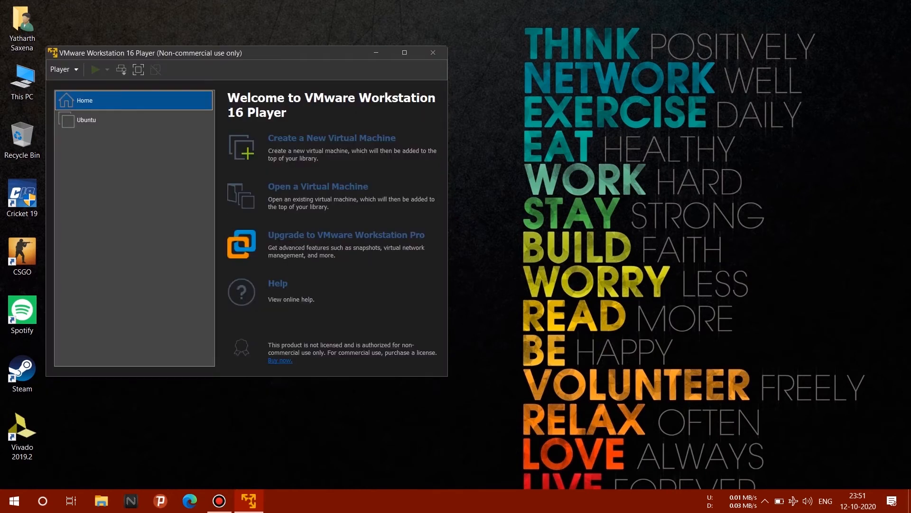
{"action": "left_click_drag", "start_coordinate": [247, 52], "coordinate": [358, 35]}
{"action": "left_click", "coordinate": [228, 103]}
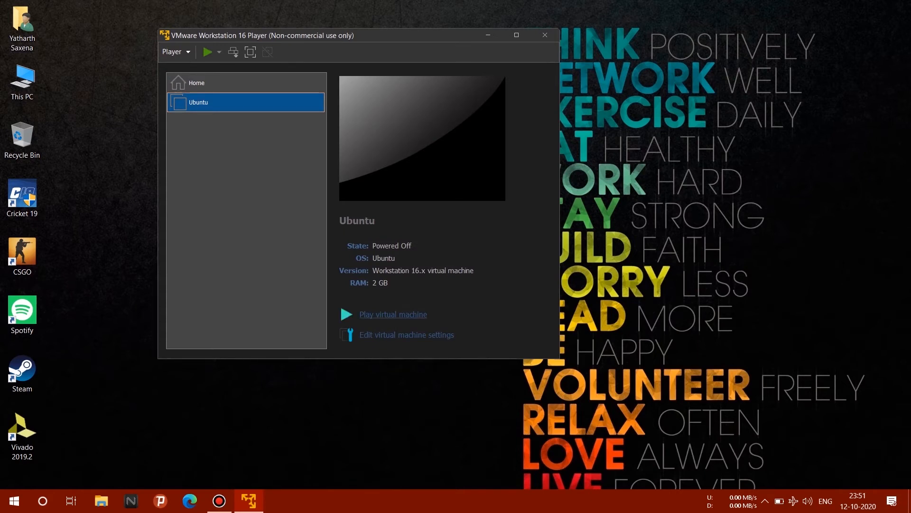
{"action": "left_click", "coordinate": [393, 315]}
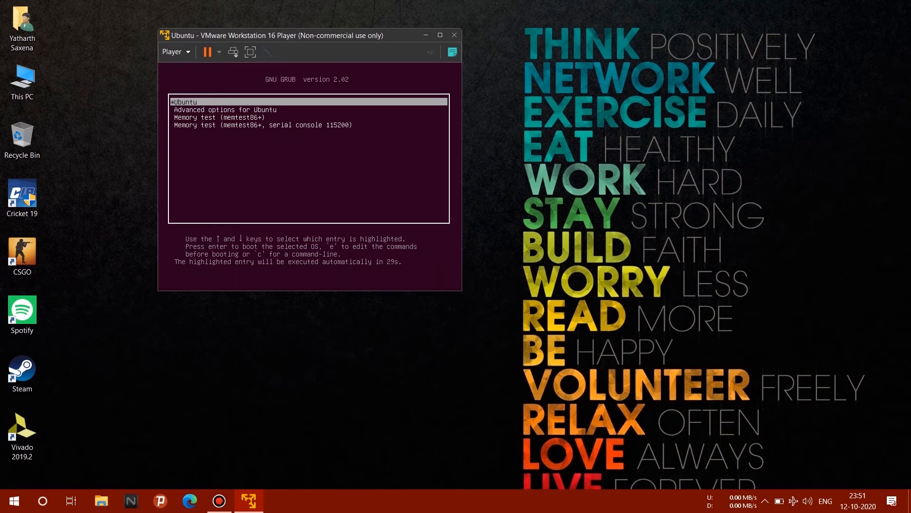
Boot the "Ubuntu, with Linux 5.4.0-42-generic" entry from GRUB's advanced options for Ubuntu.
{"action": "key", "text": "Down"}
{"action": "key", "text": "Return"}
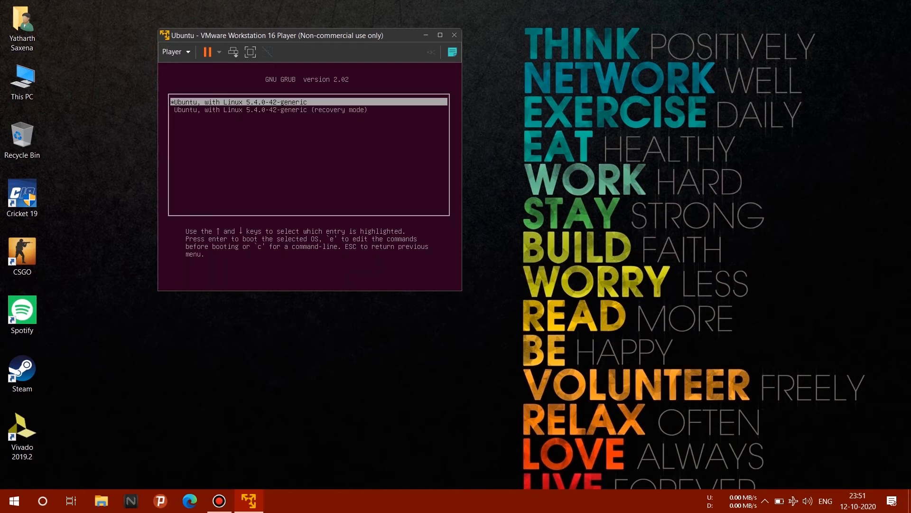
{"action": "key", "text": "Return"}
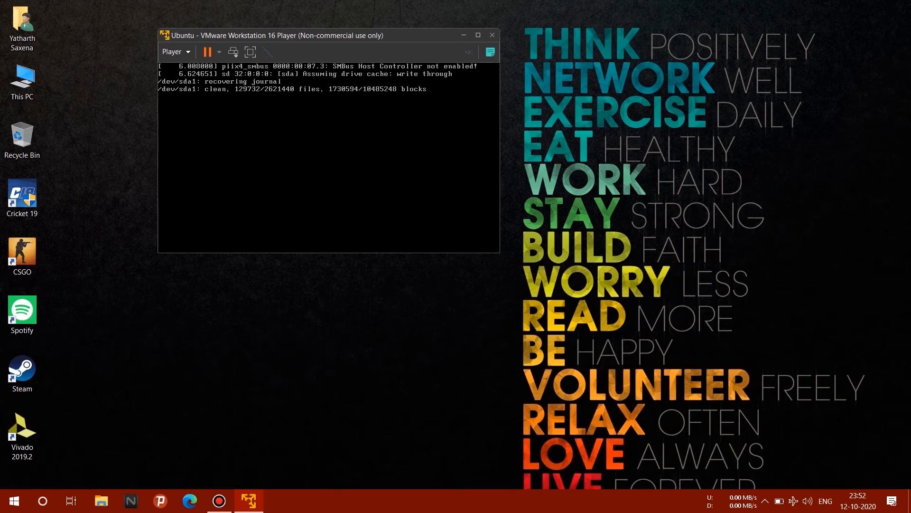
Open the virtual machine's message log, remove the virtual printing message, and close the log.
{"action": "left_click", "coordinate": [528, 52]}
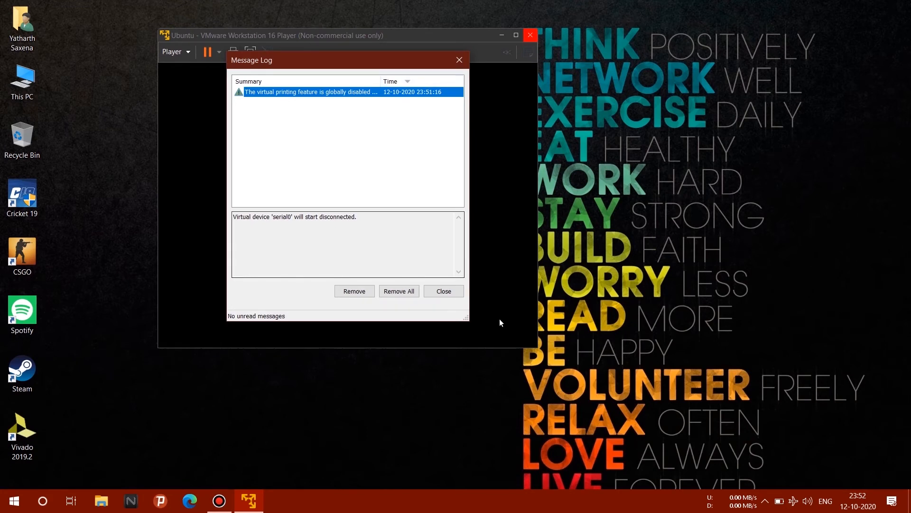
{"action": "key", "text": "Return"}
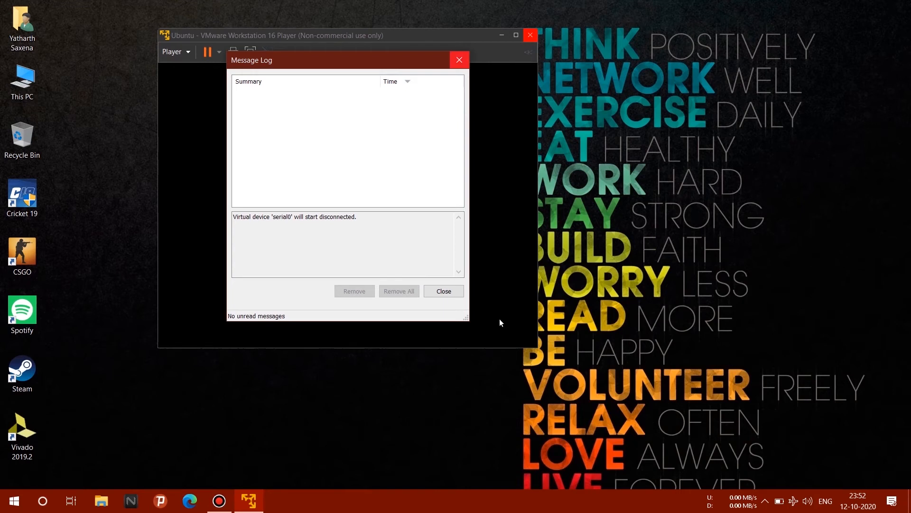
{"action": "left_click", "coordinate": [459, 59]}
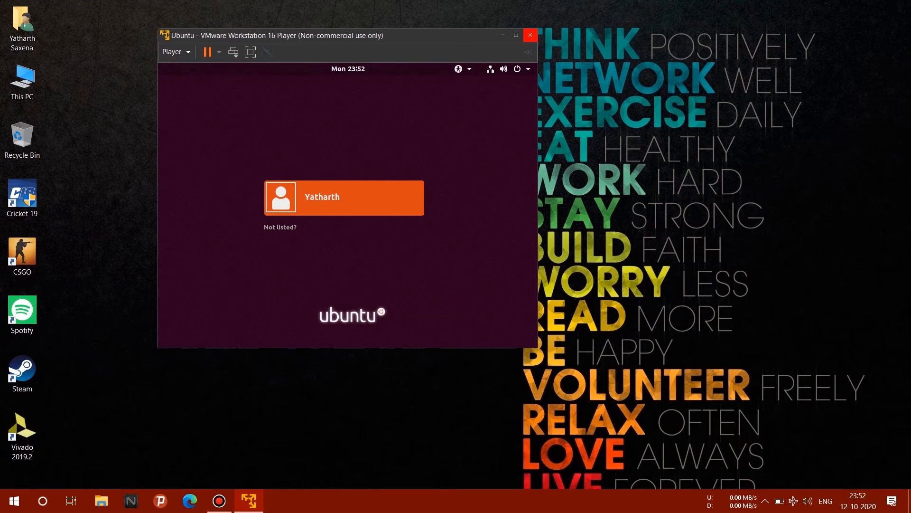
Select the user account on the Ubuntu login screen and sign in with the account password.
{"action": "key", "text": "Return"}
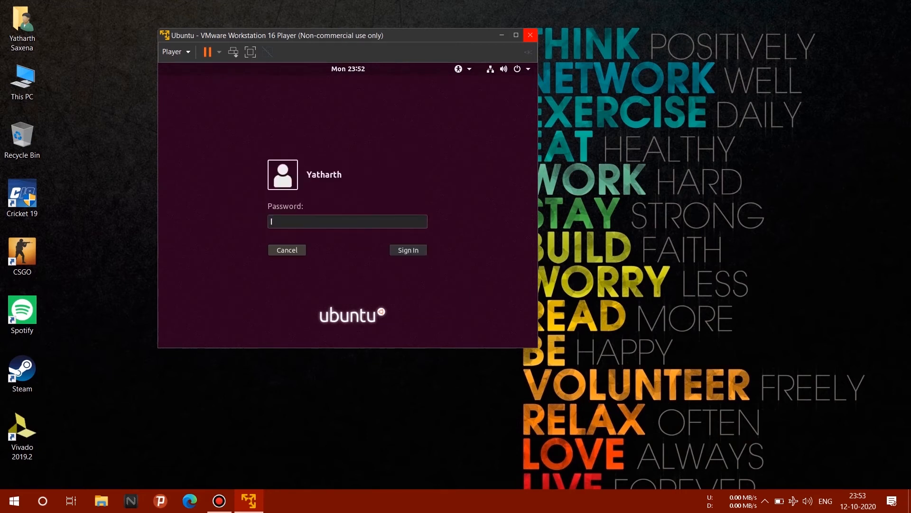
{"action": "type", "text": "*********"}
{"action": "key", "text": "Return"}
{"action": "key", "text": "Return"}
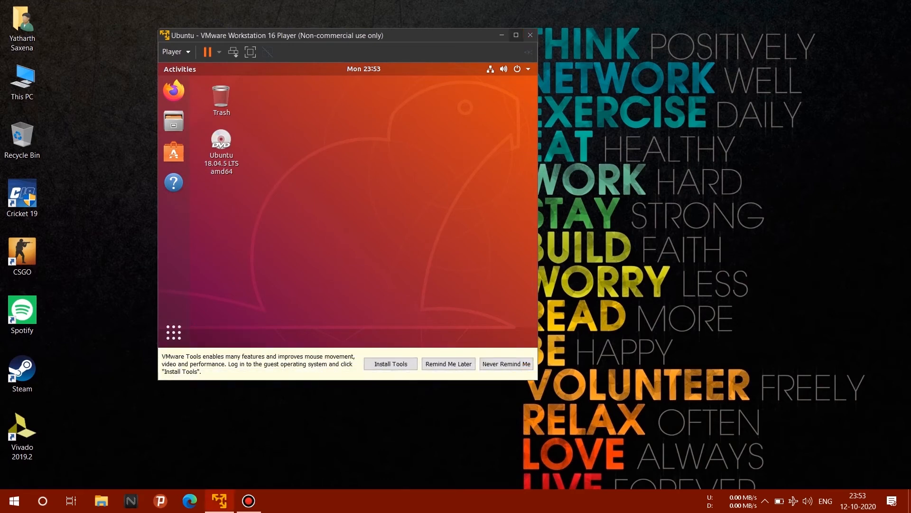
Maximize the virtual machine window and launch Terminal from Ubuntu's application overview.
{"action": "left_click", "coordinate": [516, 34]}
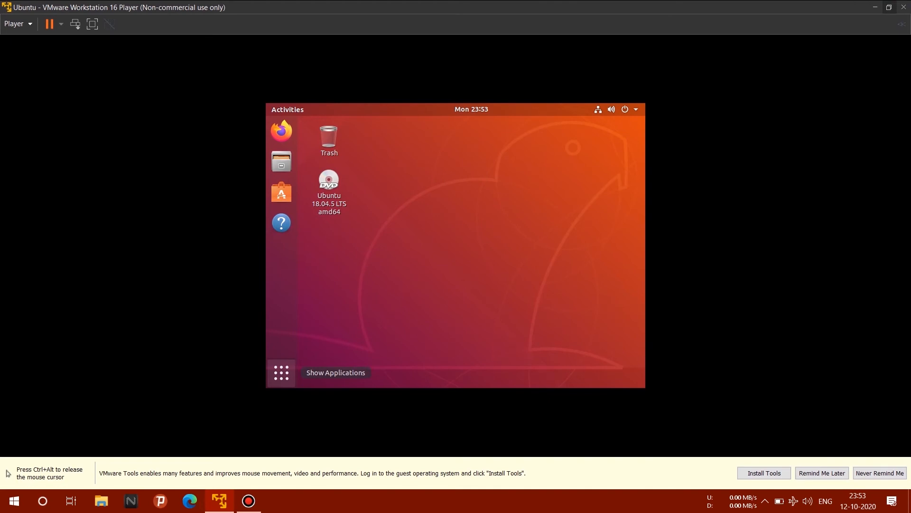
{"action": "left_click", "coordinate": [281, 372]}
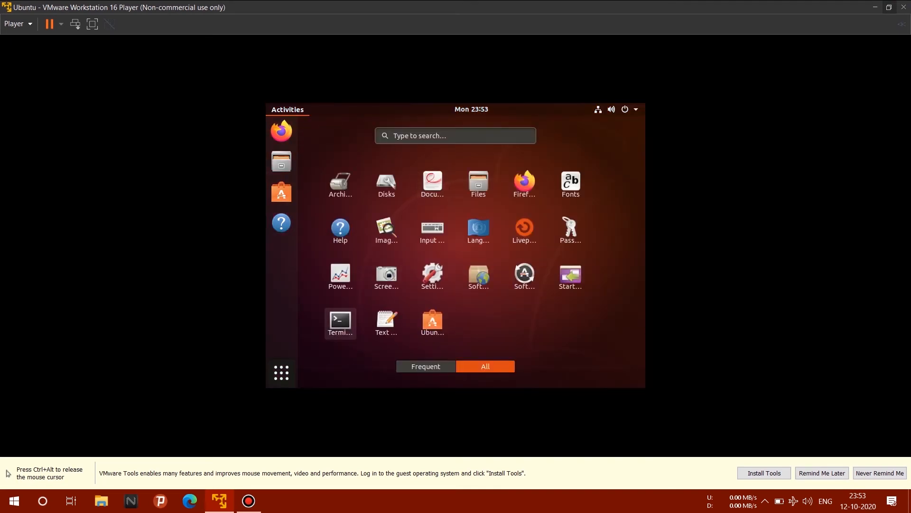
{"action": "left_click", "coordinate": [340, 321]}
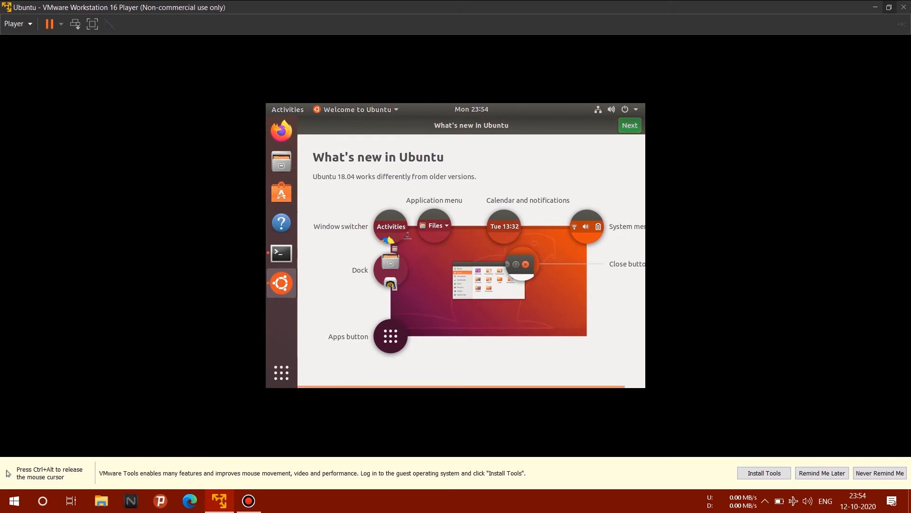
Go through the Welcome to Ubuntu setup pages and dismiss them to return to the Terminal.
{"action": "left_click", "coordinate": [630, 125]}
{"action": "left_click", "coordinate": [630, 125]}
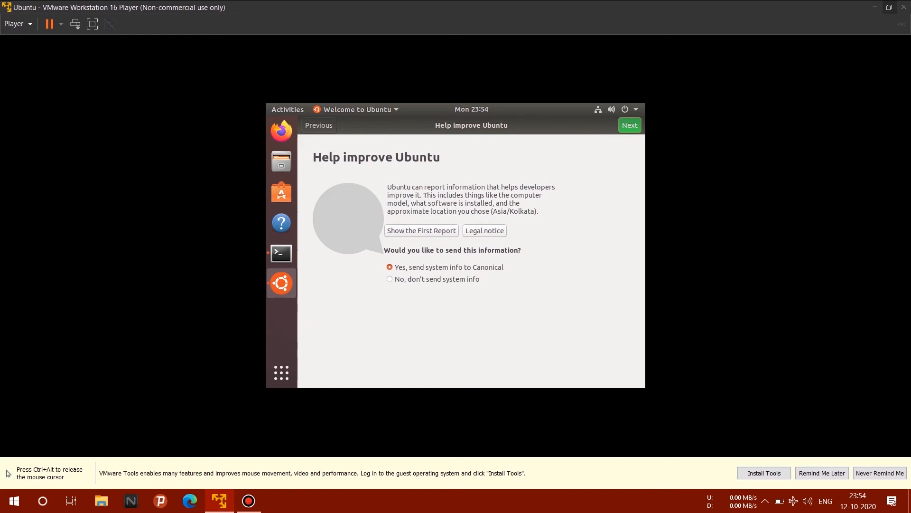
{"action": "left_click", "coordinate": [318, 125]}
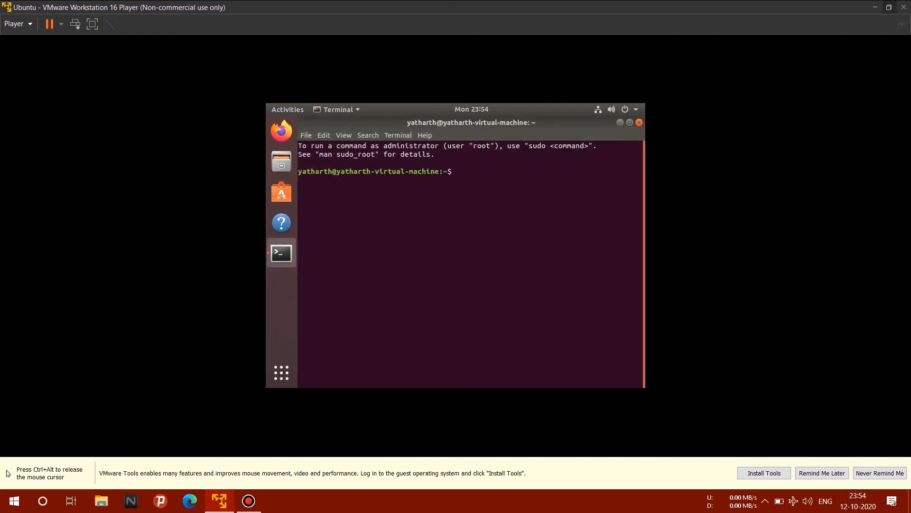
Run "sudo apt-get install open-vm-tools" in the Terminal, postponing the offered Ubuntu 20.04.1 LTS upgrade.
{"action": "type", "text": "sudo apt-get install"}
{"action": "type", "text": "open-vm-tools"}
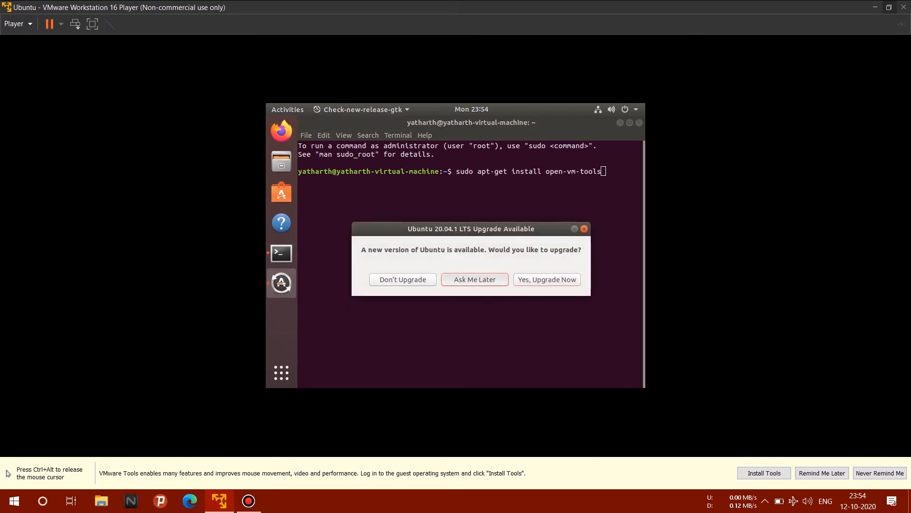
{"action": "left_click", "coordinate": [475, 279]}
{"action": "key", "text": "Return"}
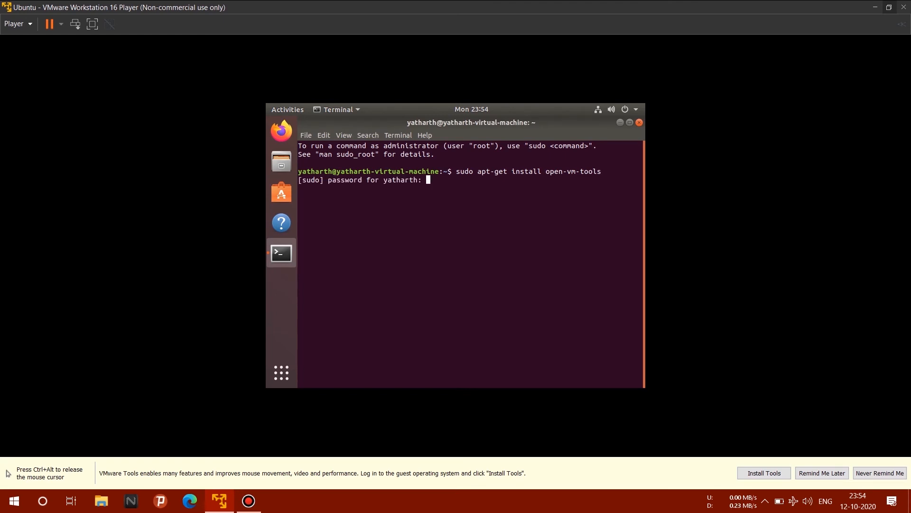
Enter the account password at the sudo prompt and agree to continue the open-vm-tools installation.
{"action": "key", "text": "Return"}
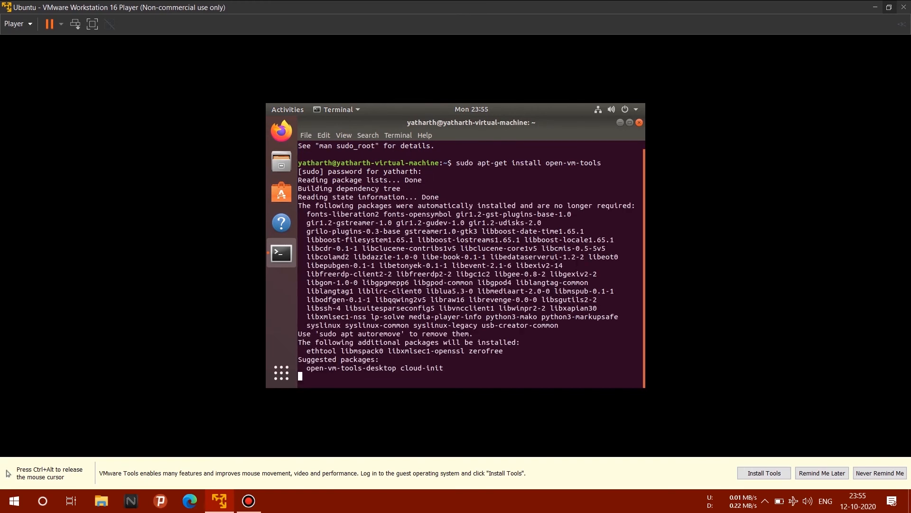
{"action": "type", "text": "y"}
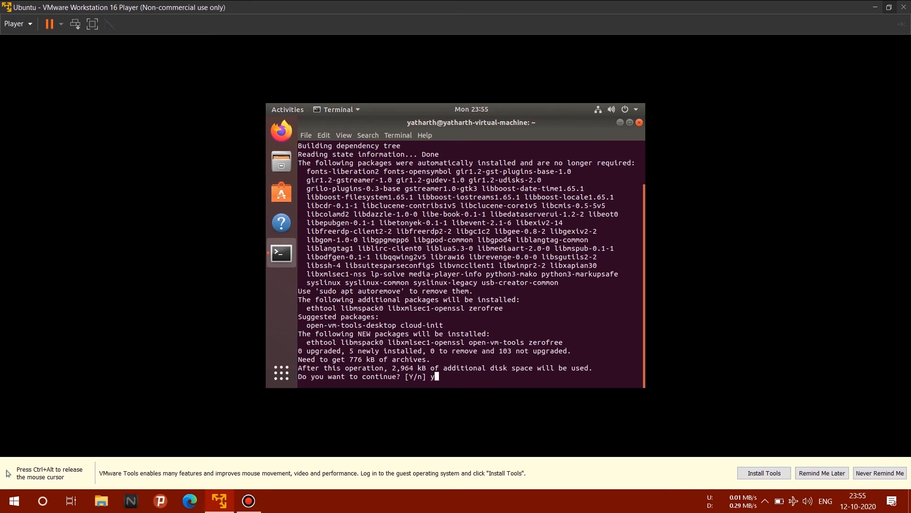
{"action": "key", "text": "Return"}
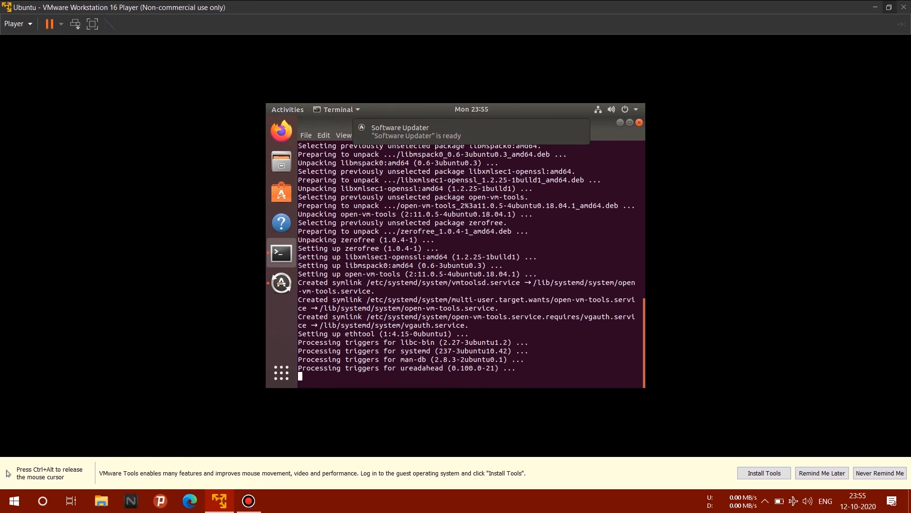
Run "sudo apt-get install open-vm-tools-desktop" and agree to continue the installation.
{"action": "type", "text": "sudo "}
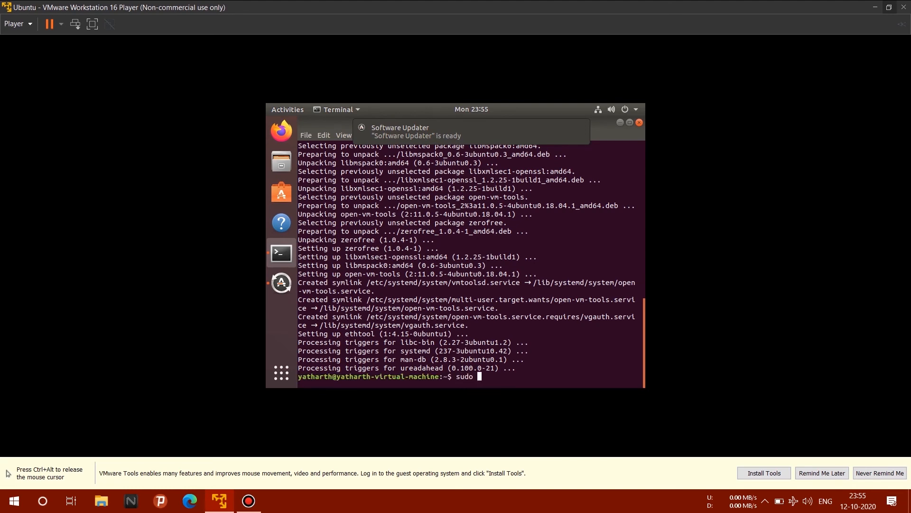
{"action": "type", "text": "apt-get "}
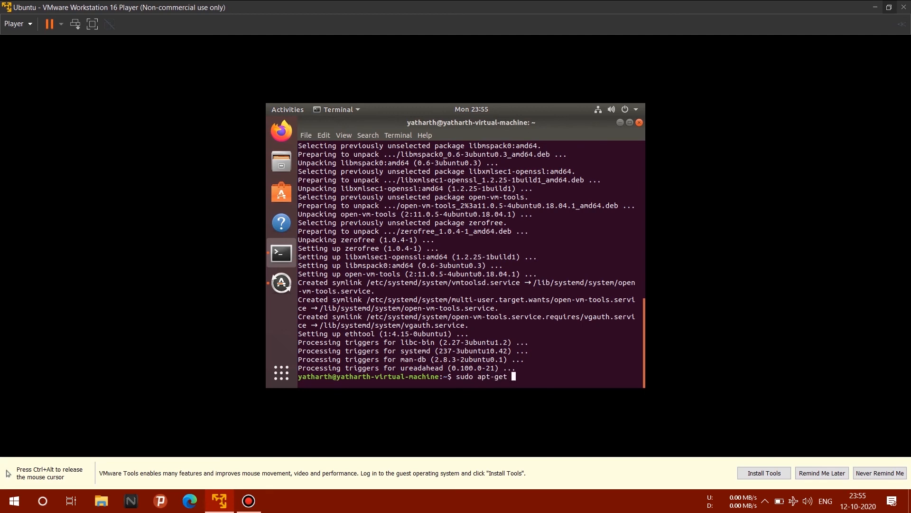
{"action": "type", "text": "install open-vm-t"}
{"action": "type", "text": "s-desktop"}
{"action": "key", "text": "Return"}
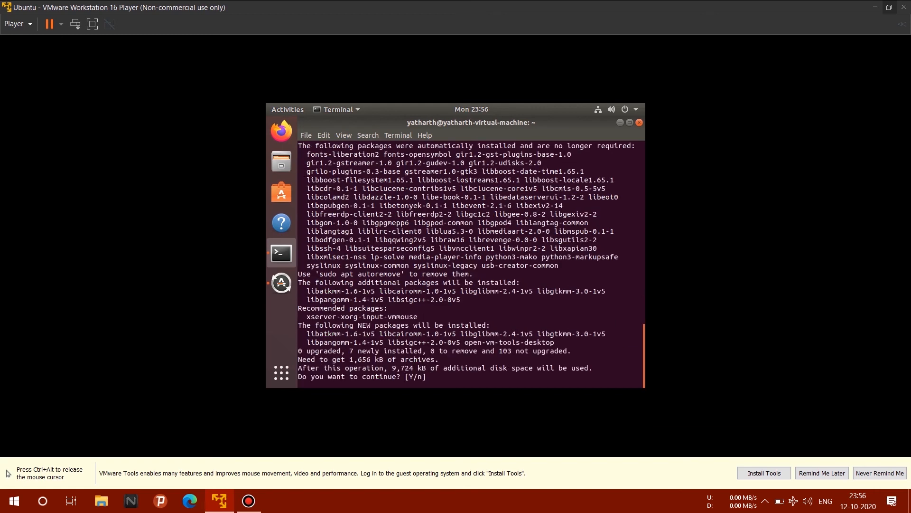
{"action": "type", "text": "y"}
{"action": "key", "text": "Return"}
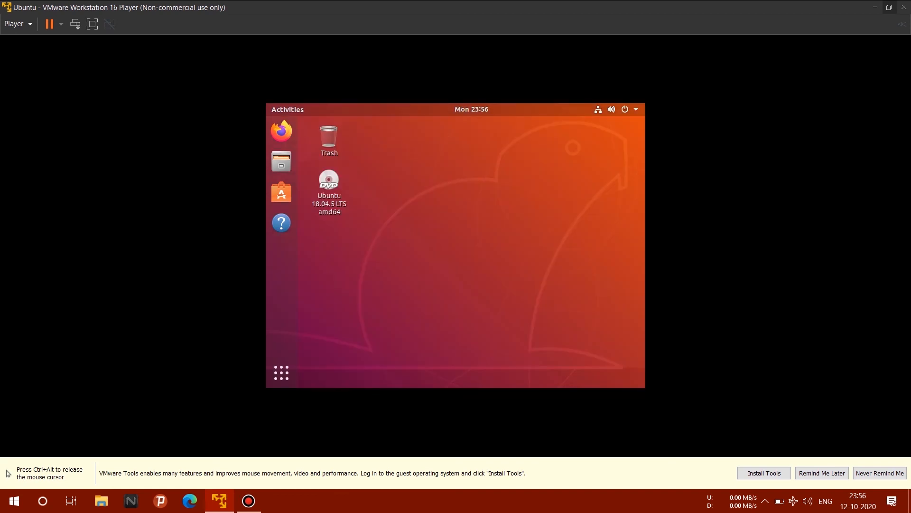
Restart the Ubuntu guest system through its Power Off dialog.
{"action": "left_click", "coordinate": [625, 110]}
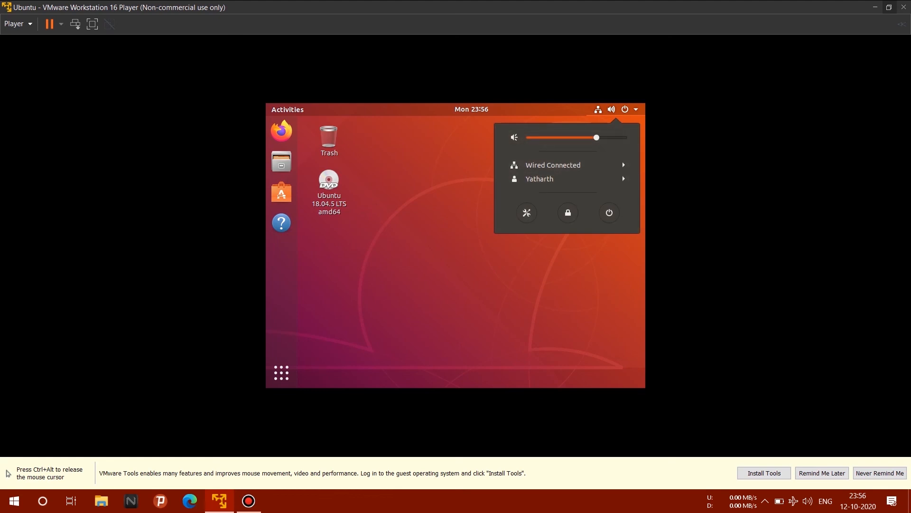
{"action": "left_click", "coordinate": [624, 110]}
{"action": "left_click", "coordinate": [625, 110]}
{"action": "left_click", "coordinate": [609, 212]}
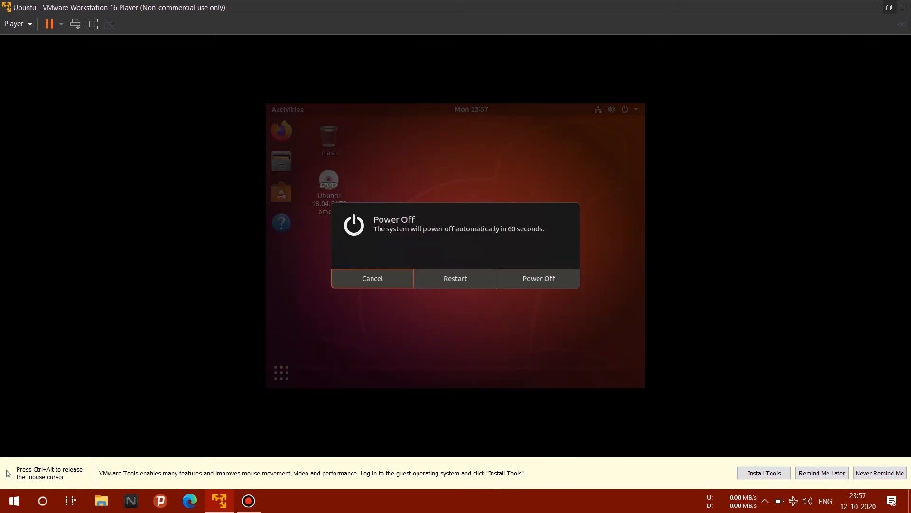
{"action": "left_click", "coordinate": [456, 279]}
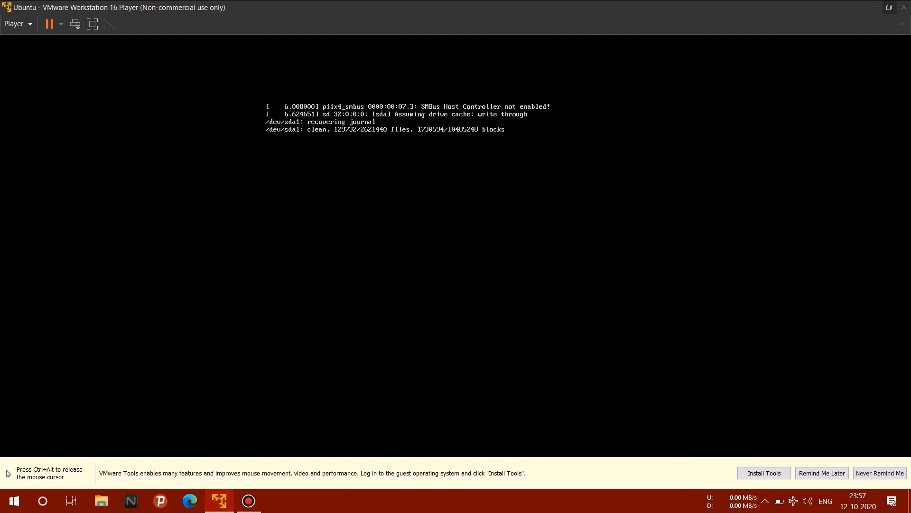